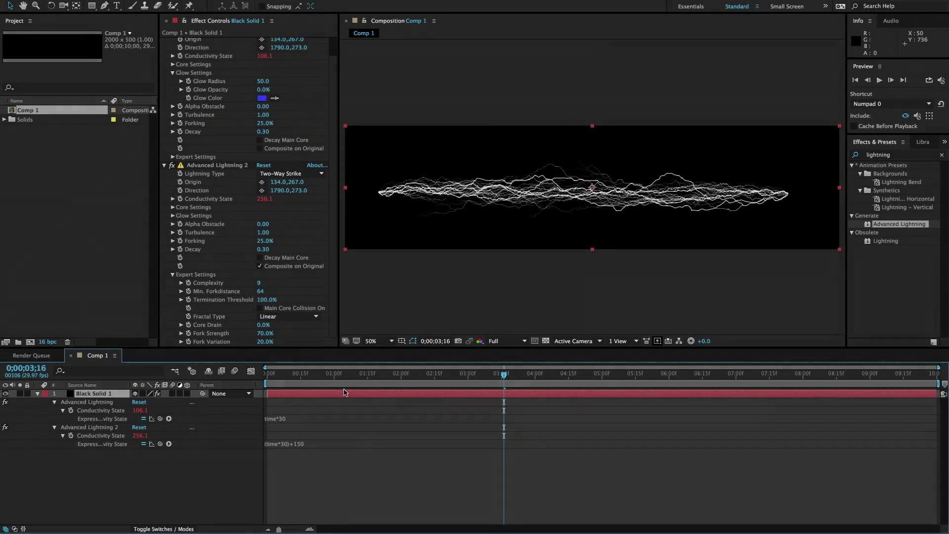
# - Scrub the finished lightning preview and collapse the second lightning effect's settings
pyautogui.click(346, 378)
pyautogui.moveTo(346, 379); pyautogui.dragTo(436, 378)
pyautogui.click(165, 164)
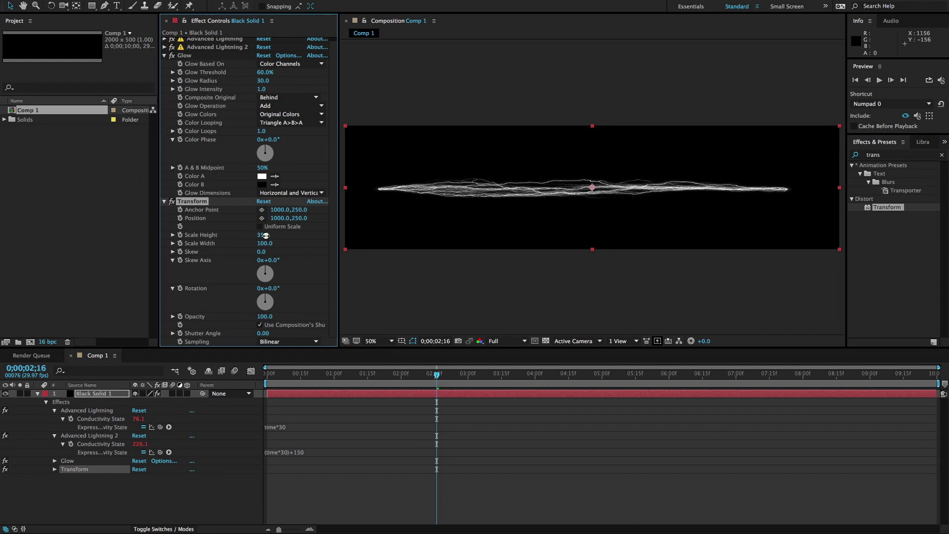
# - Set the layer's Transform Scale Height to 40, then start a new composition
pyautogui.click(265, 235)
pyautogui.write('40')
pyautogui.press('Return')
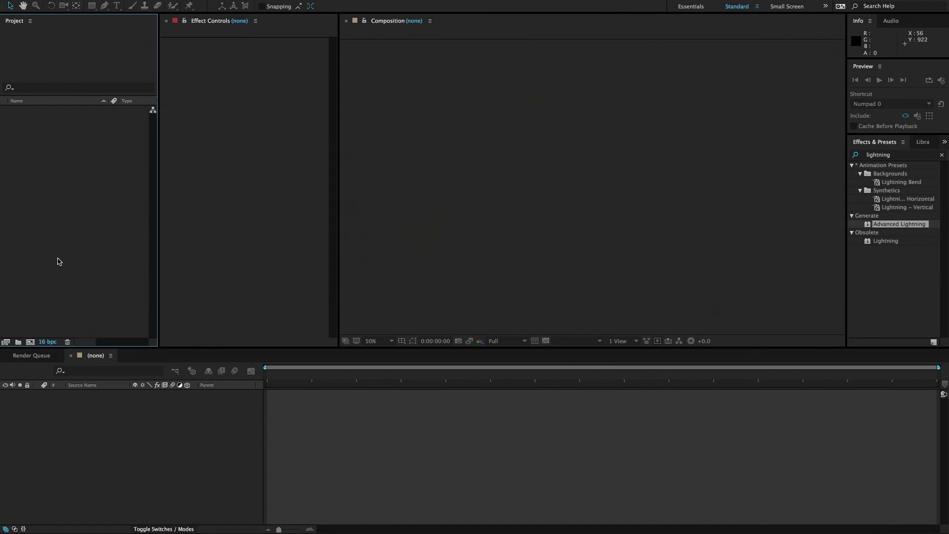
pyautogui.press('super+n')
# - Create Comp 1 at 2000 × 500 px and begin a new solid layer
pyautogui.click(563, 284)
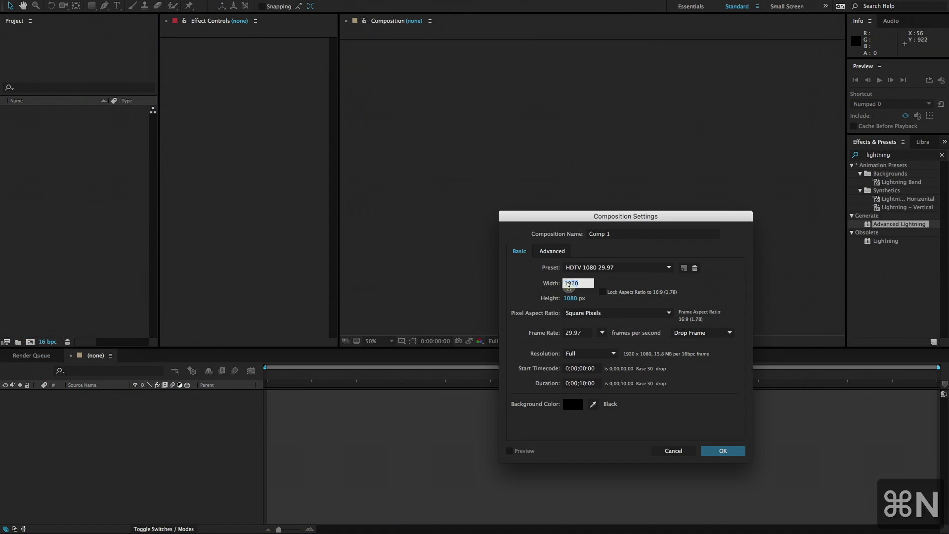
pyautogui.write('2000')
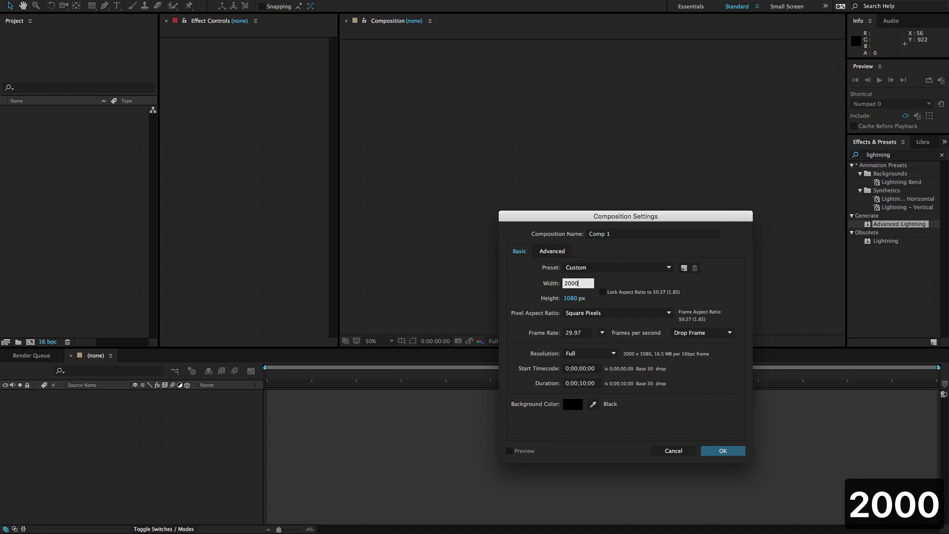
pyautogui.press('Tab')
pyautogui.write('500')
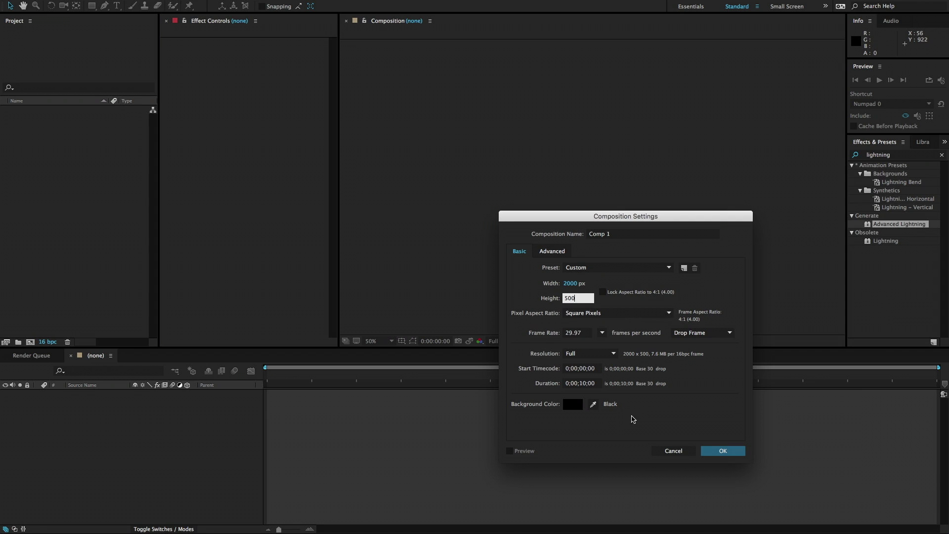
pyautogui.click(723, 450)
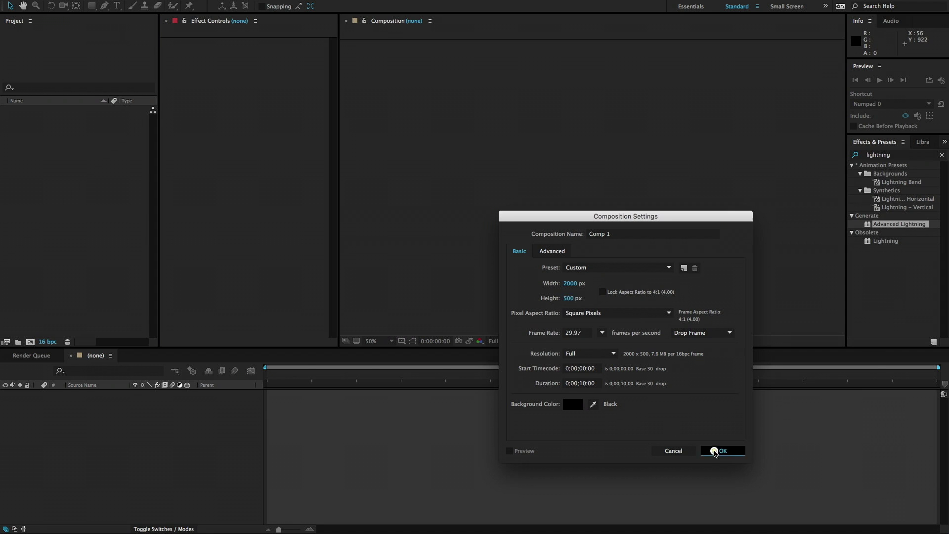
pyautogui.press('super+y')
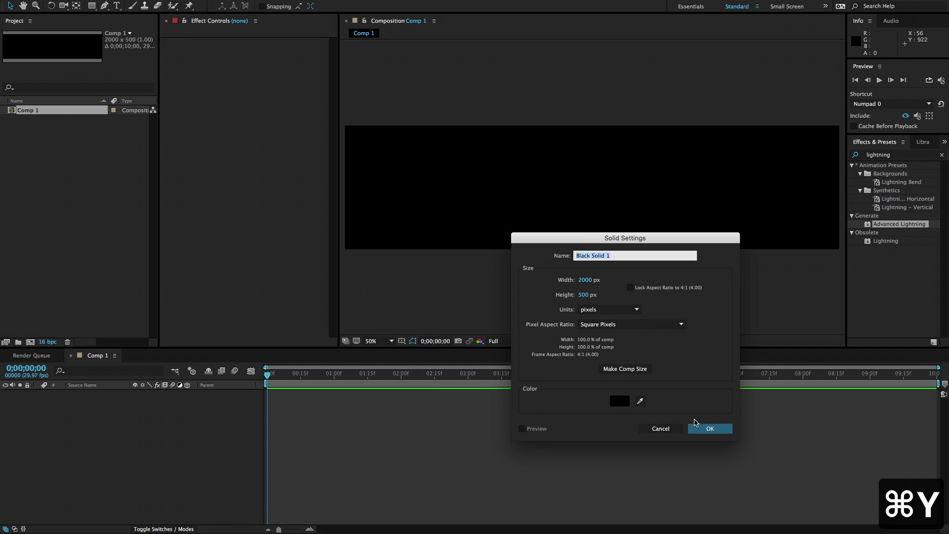
# - Create the comp-sized black solid and apply Advanced Lightning as a Two-Way Strike
pyautogui.click(703, 429)
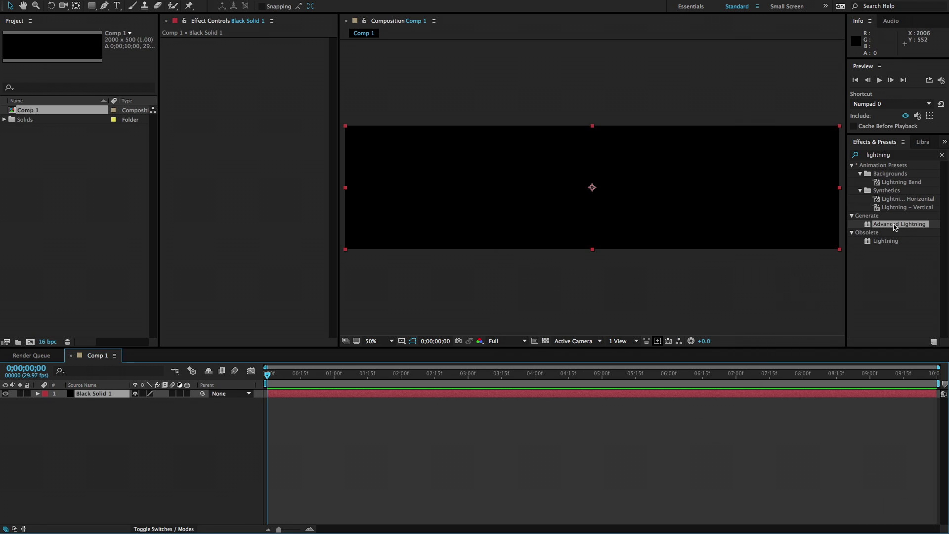
pyautogui.doubleClick(868, 228)
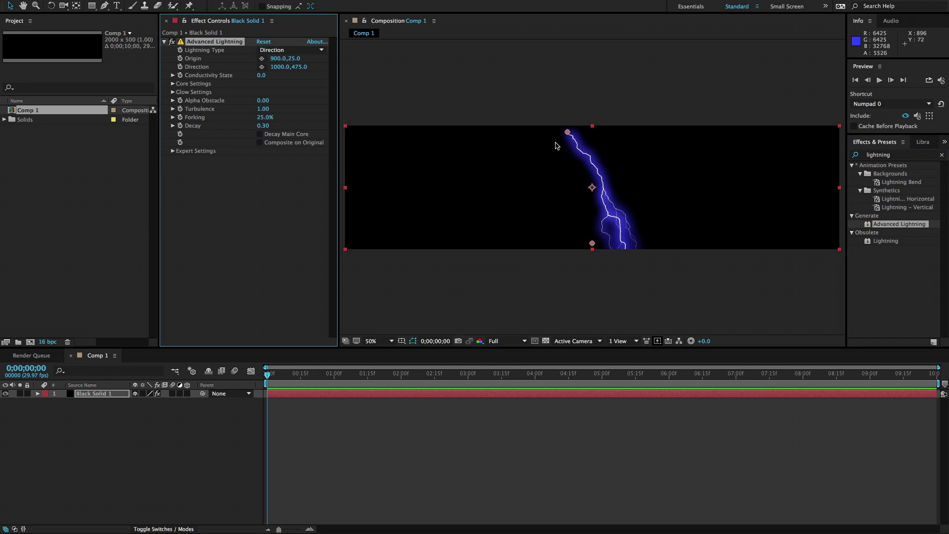
pyautogui.click(283, 50)
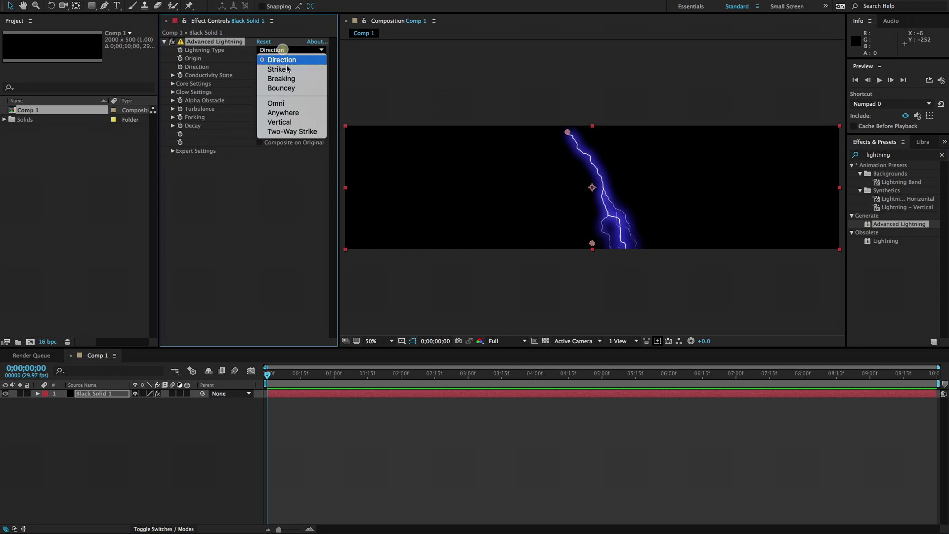
pyautogui.click(288, 132)
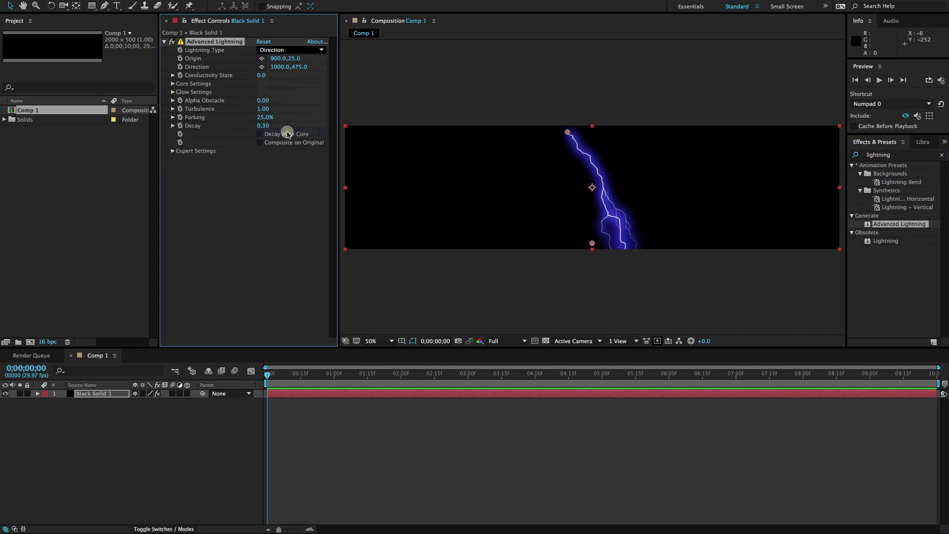
# - Stretch the bolt from left to right edge, set Glow Opacity 0%, and add a Conductivity State expression
pyautogui.click(551, 142)
pyautogui.moveTo(551, 142); pyautogui.dragTo(378, 192)
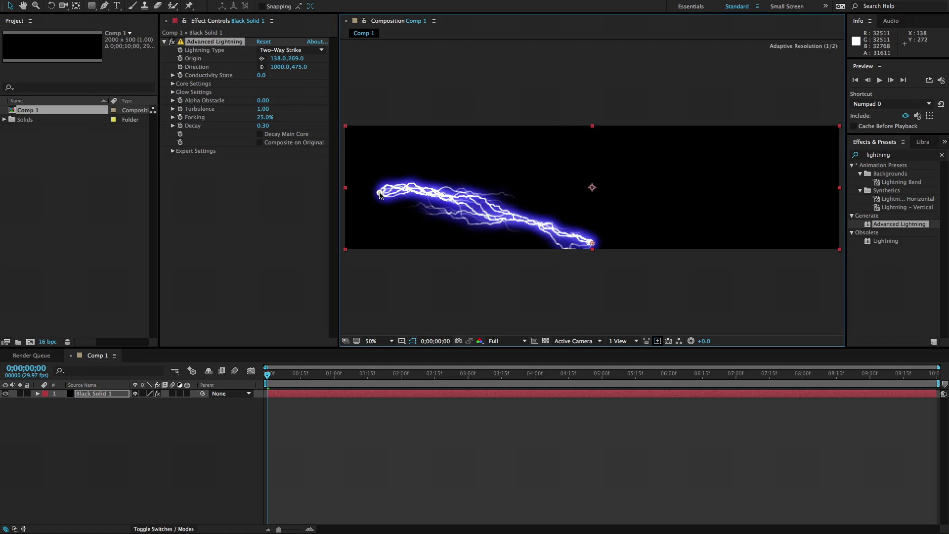
pyautogui.moveTo(592, 242); pyautogui.dragTo(786, 196)
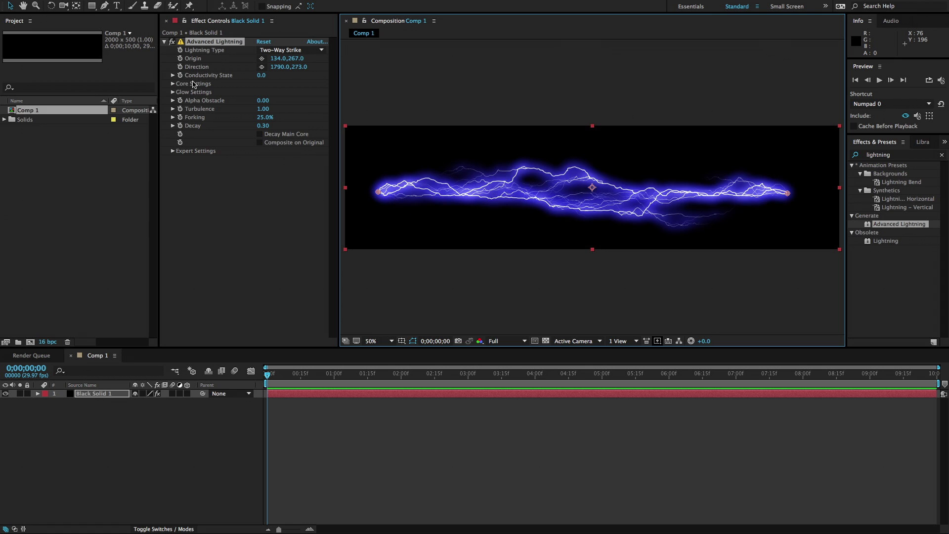
pyautogui.click(173, 93)
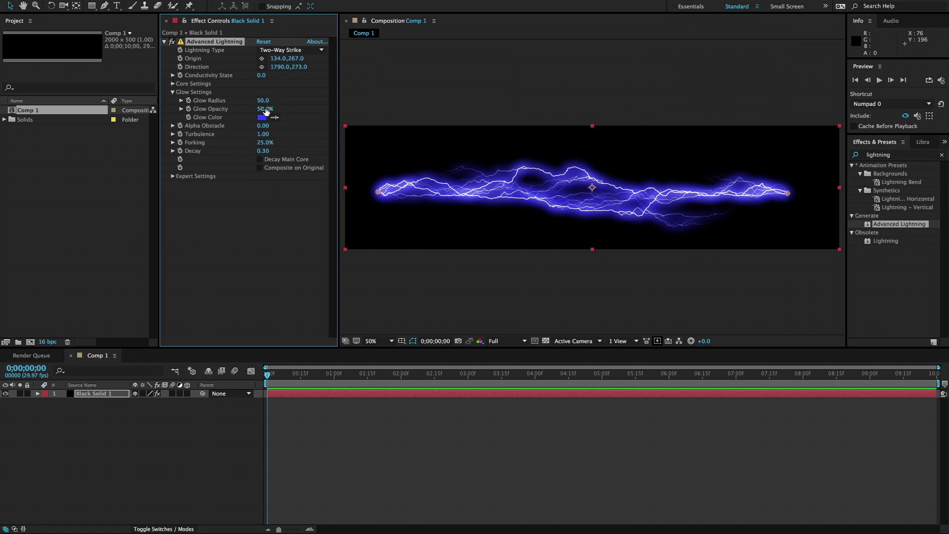
pyautogui.moveTo(263, 108); pyautogui.dragTo(144, 109)
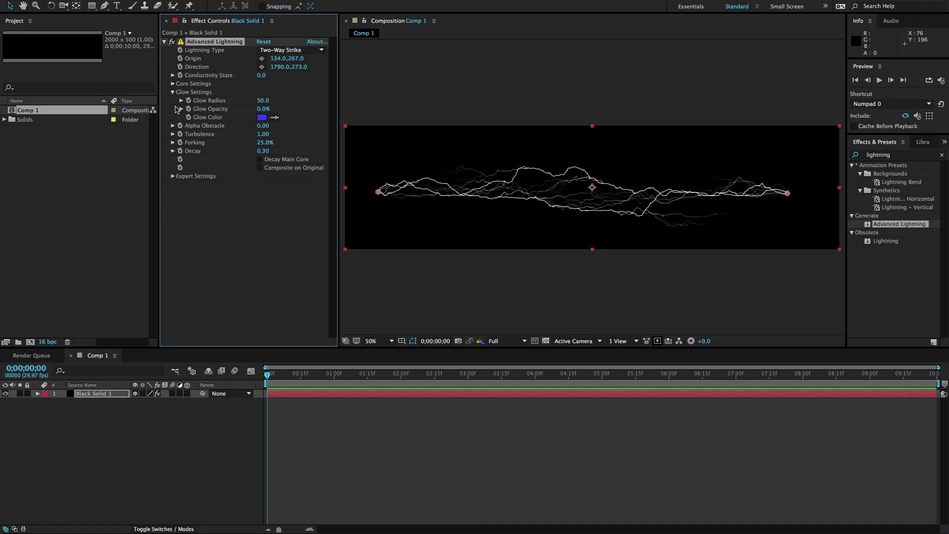
pyautogui.keyDown('alt'); pyautogui.click(180, 75); pyautogui.keyUp('alt')
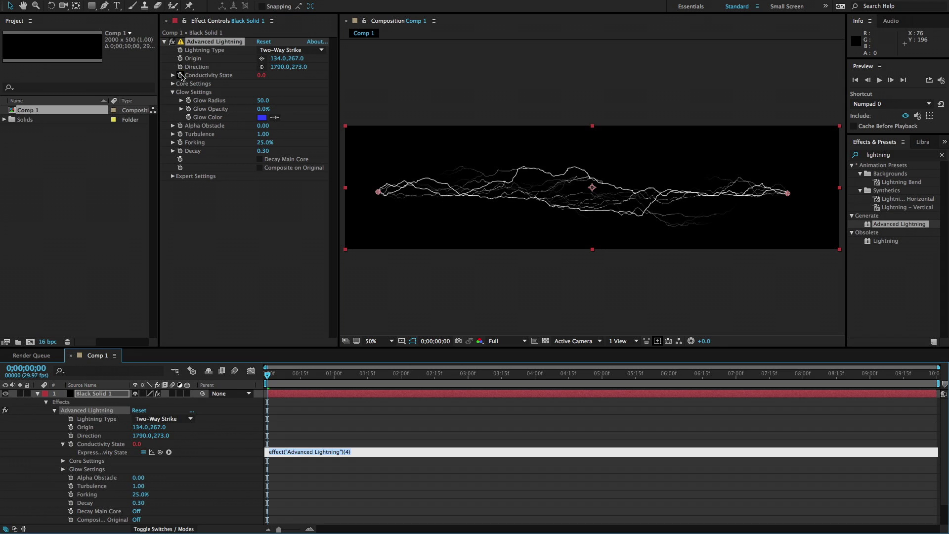
# - Enter time*30 as the Conductivity State expression and scrub to preview the flickering bolt
pyautogui.write('time*')
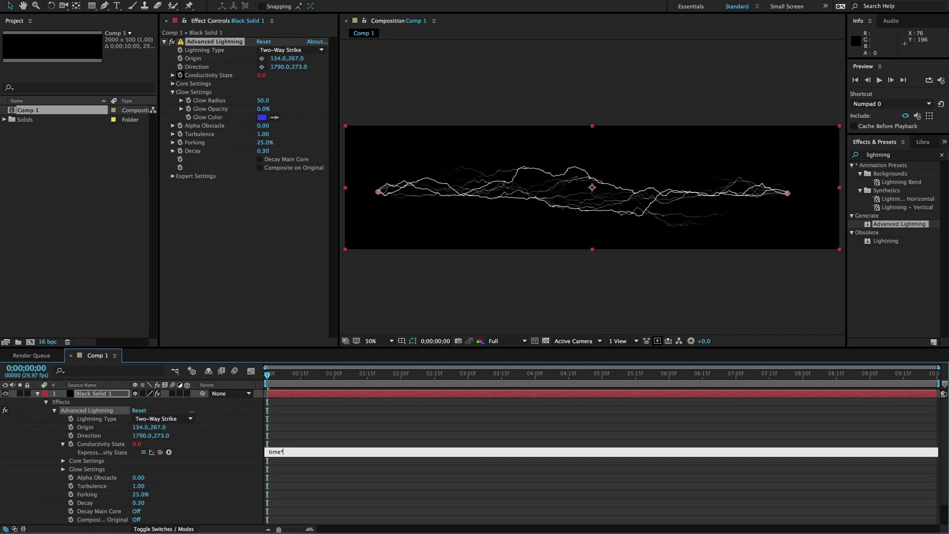
pyautogui.write('30')
pyautogui.click(256, 384)
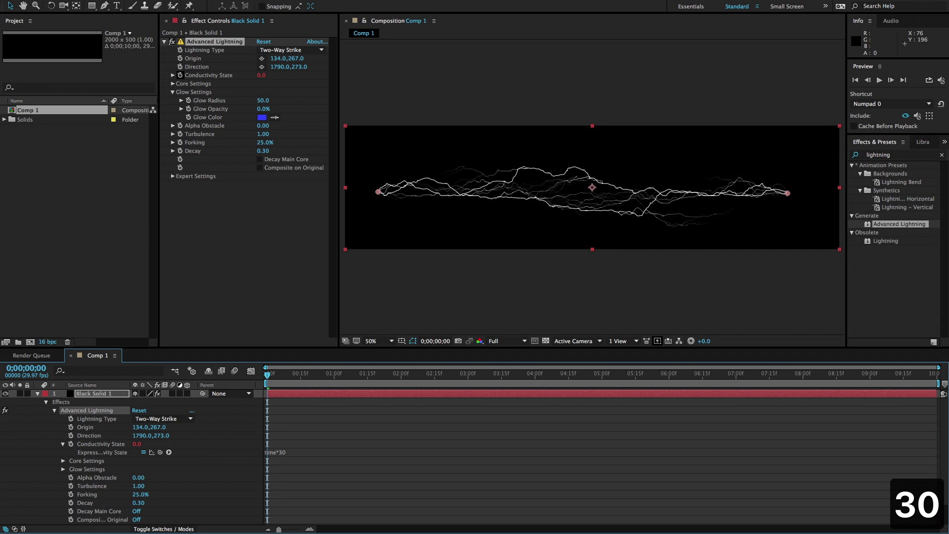
pyautogui.moveTo(267, 376); pyautogui.dragTo(442, 381)
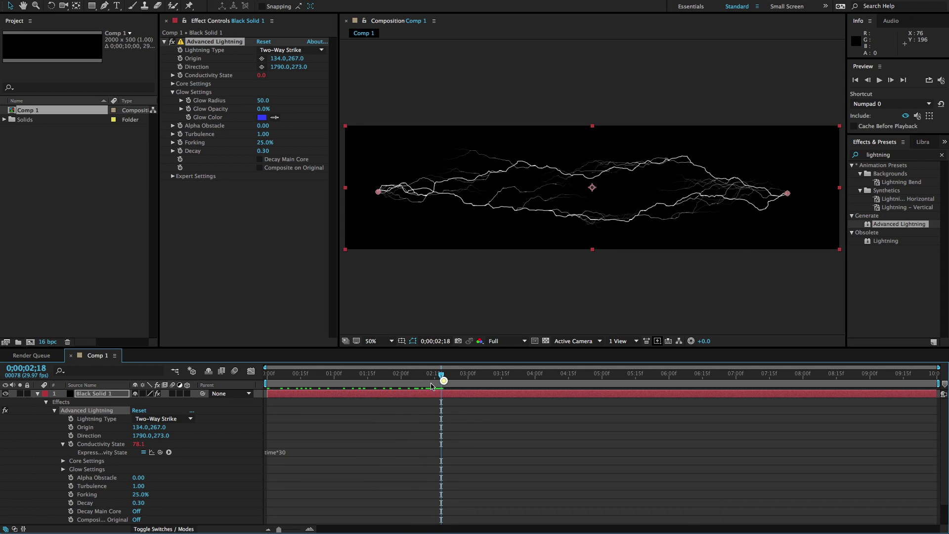
pyautogui.click(38, 393)
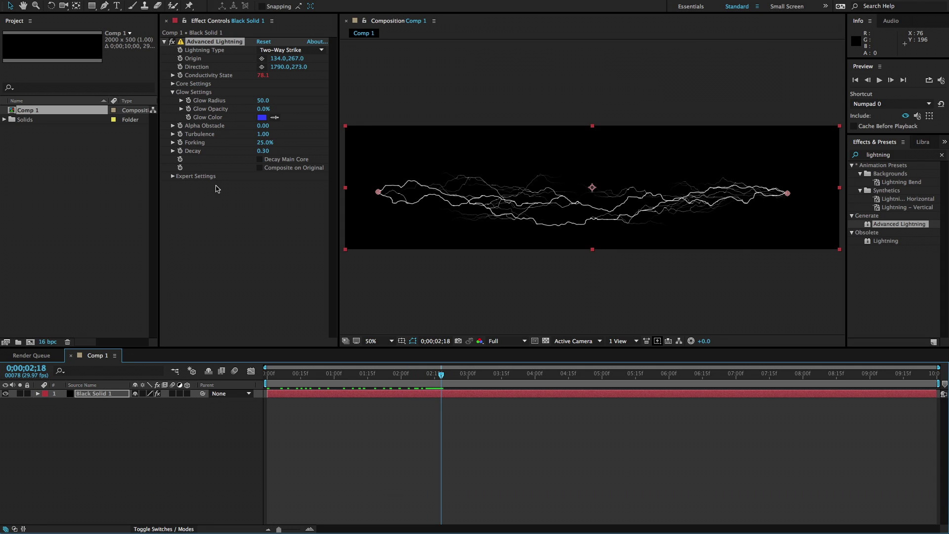
# - Duplicate Advanced Lightning, enable Composite on Original, and raise Complexity from 6 to 9
pyautogui.click(200, 43)
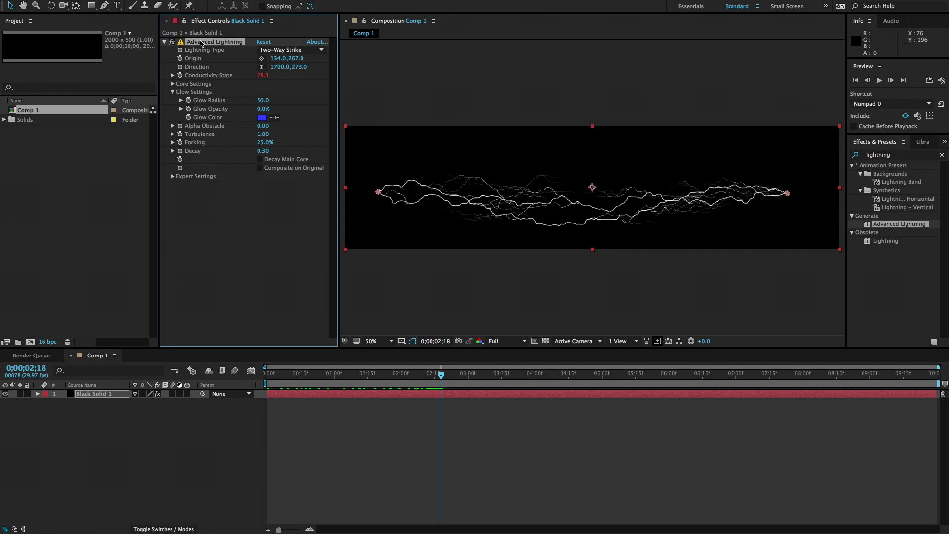
pyautogui.press('super+d')
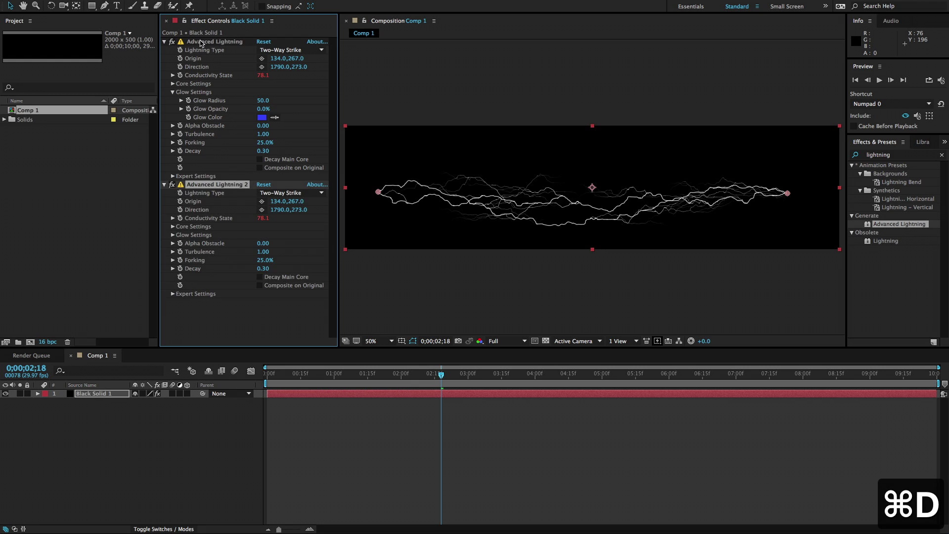
pyautogui.click(260, 286)
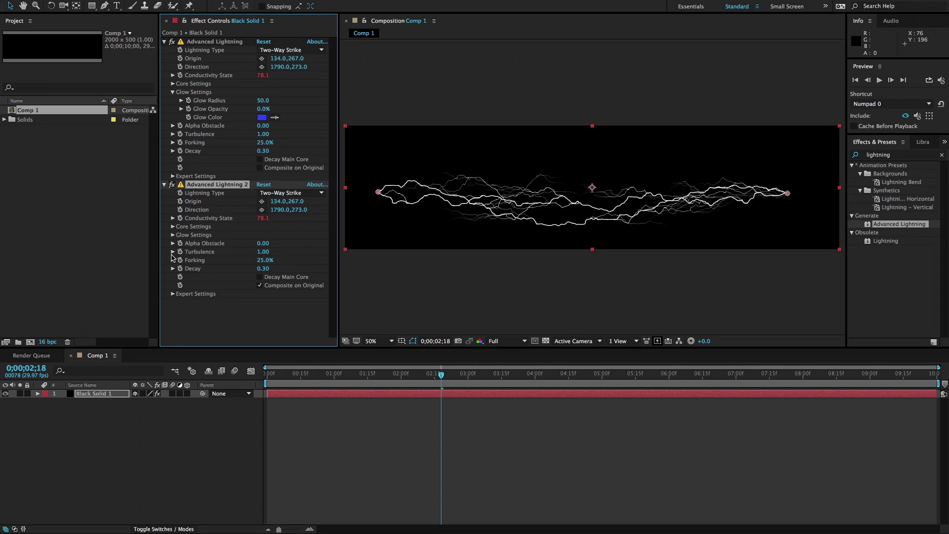
pyautogui.click(172, 293)
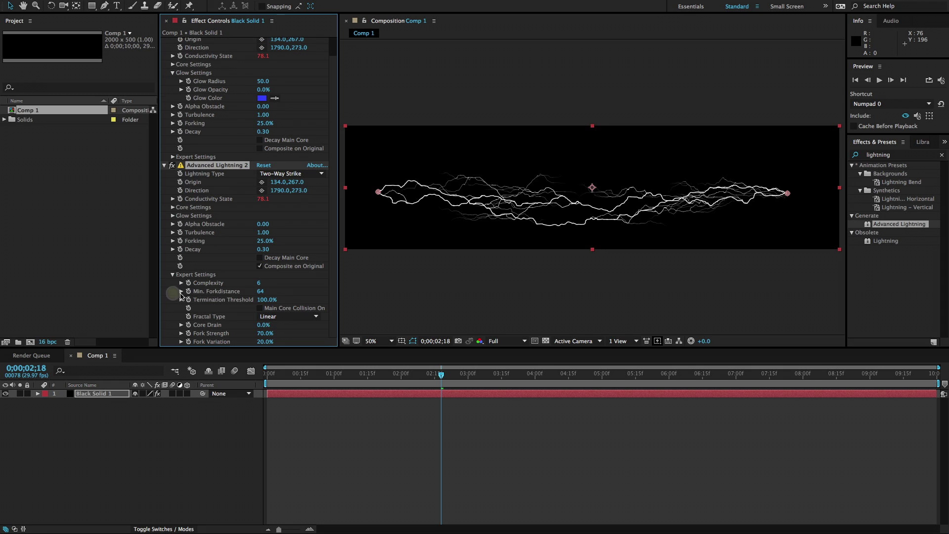
pyautogui.click(258, 283)
pyautogui.press('Up')
pyautogui.press('Up')
pyautogui.press('Up')
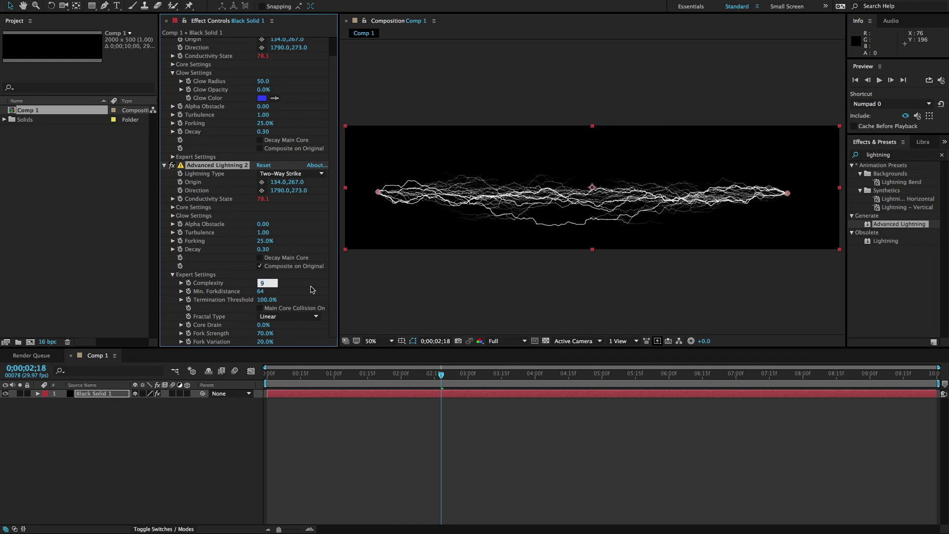
pyautogui.moveTo(441, 374); pyautogui.dragTo(504, 374)
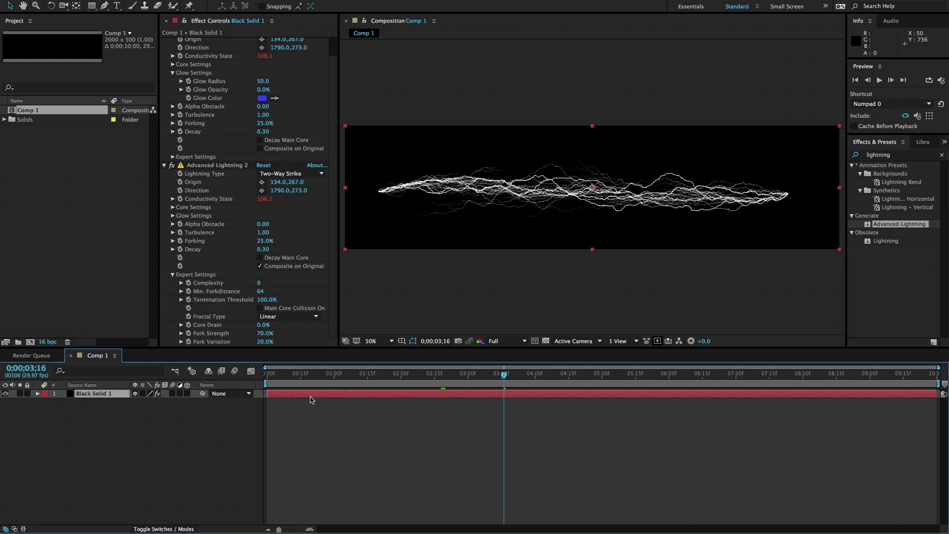
# - Edit the second lightning's Conductivity State expression to (time*30)+150 and collapse its settings
pyautogui.press('e')
pyautogui.press('e')
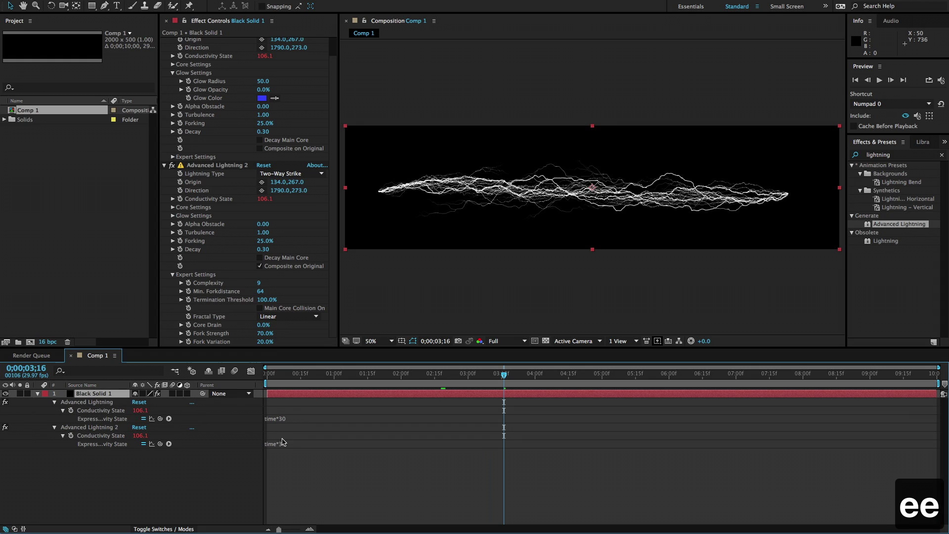
pyautogui.click(287, 445)
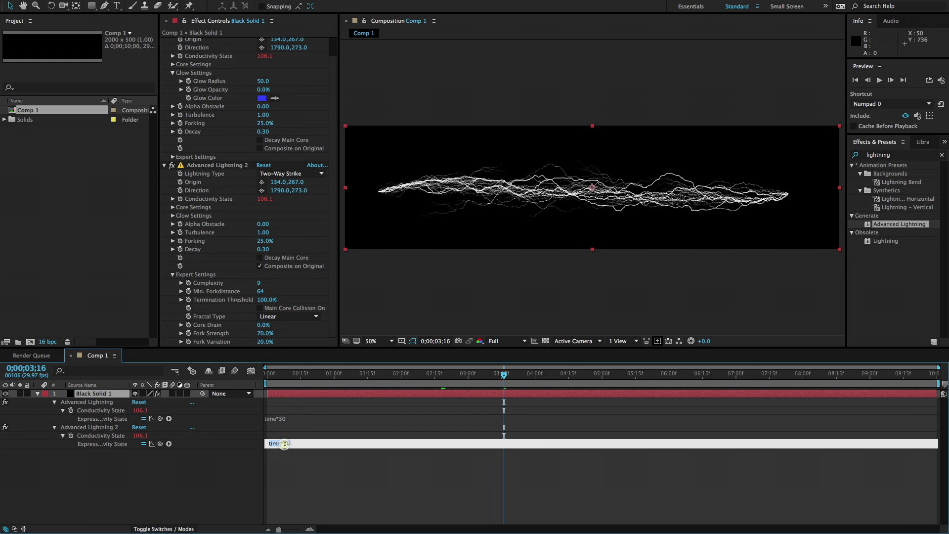
pyautogui.write(')')
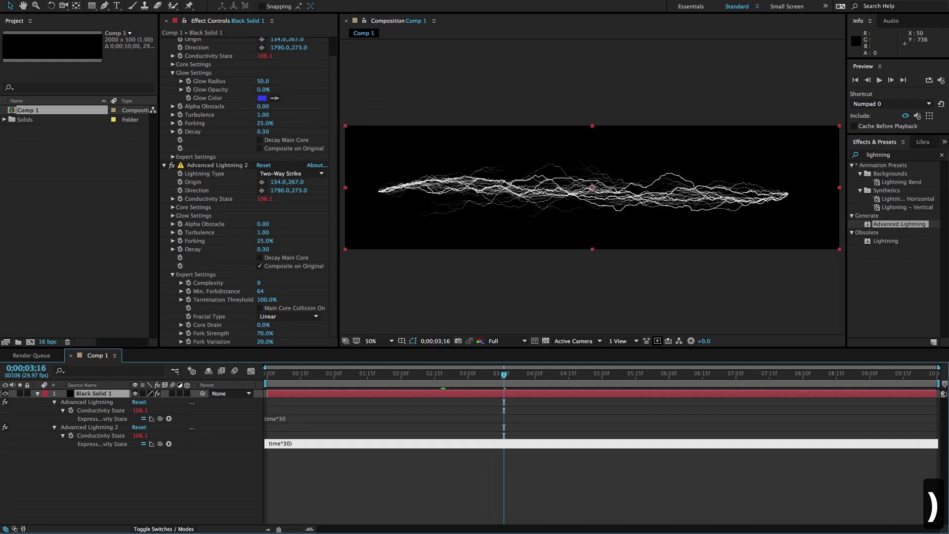
pyautogui.press('Home')
pyautogui.write('(')
pyautogui.write('+')
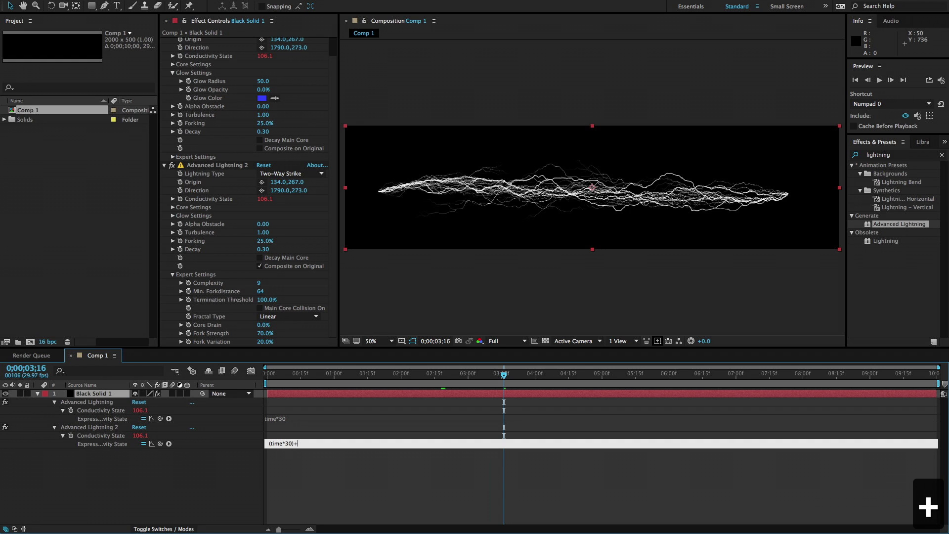
pyautogui.write('150')
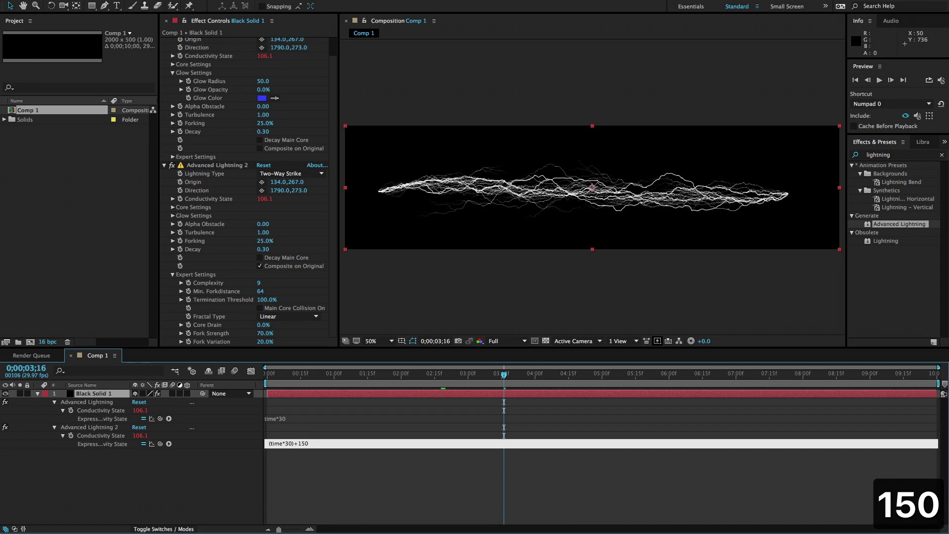
pyautogui.press('KP_Enter')
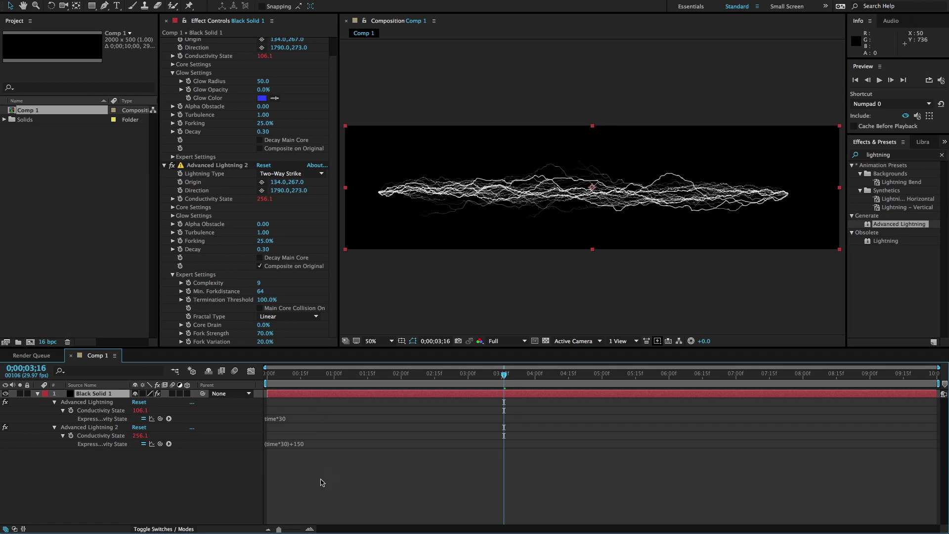
pyautogui.moveTo(336, 381); pyautogui.dragTo(436, 378)
pyautogui.click(165, 165)
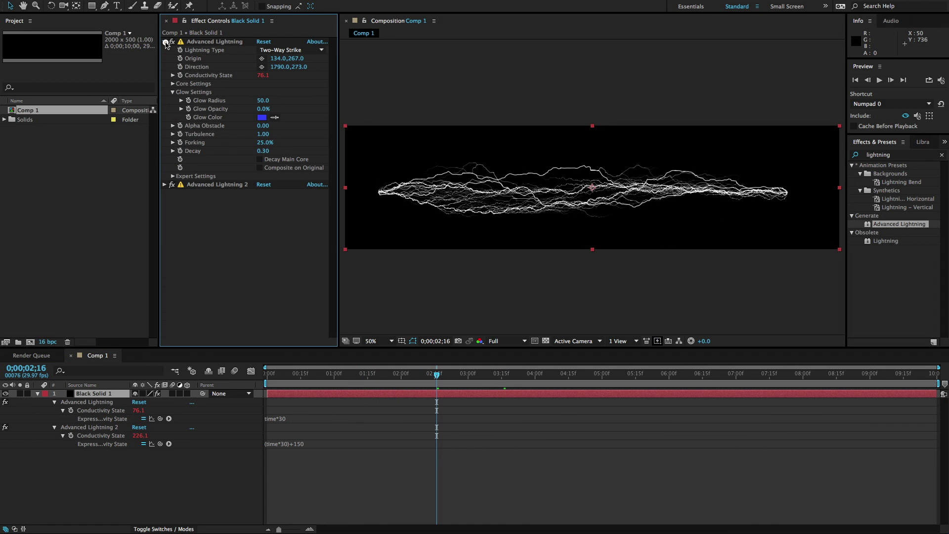
# - Apply a Glow effect to the lightning solid and set its Glow Radius to 30
pyautogui.click(165, 42)
pyautogui.click(885, 156)
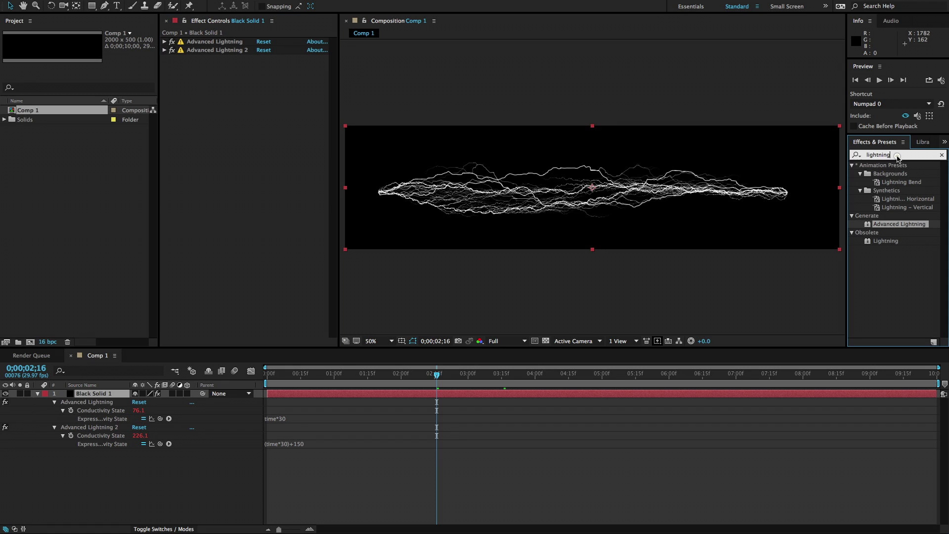
pyautogui.write('glow')
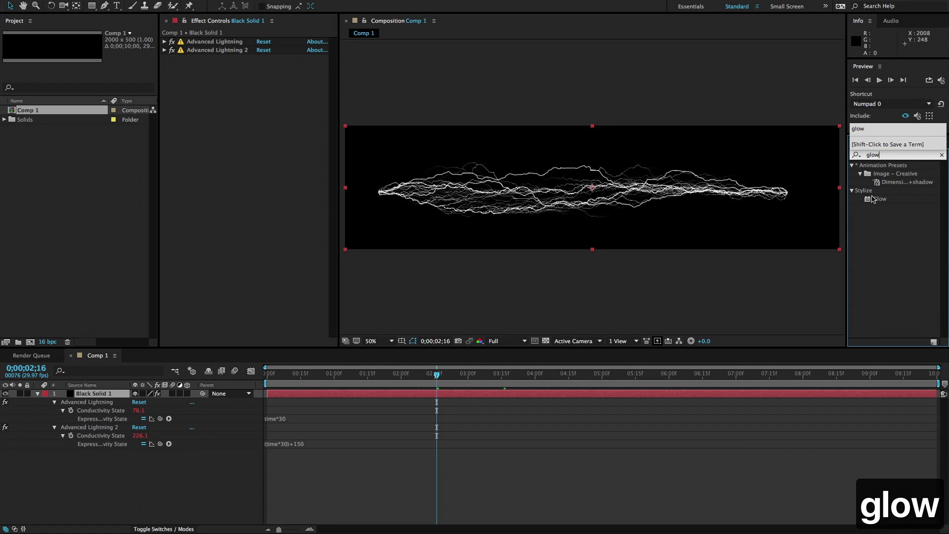
pyautogui.doubleClick(880, 199)
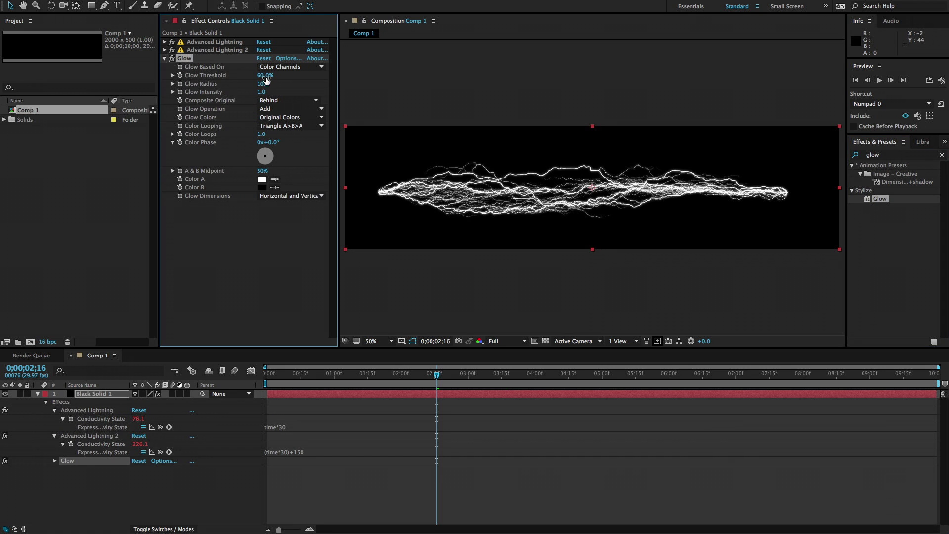
pyautogui.moveTo(265, 83); pyautogui.dragTo(267, 83)
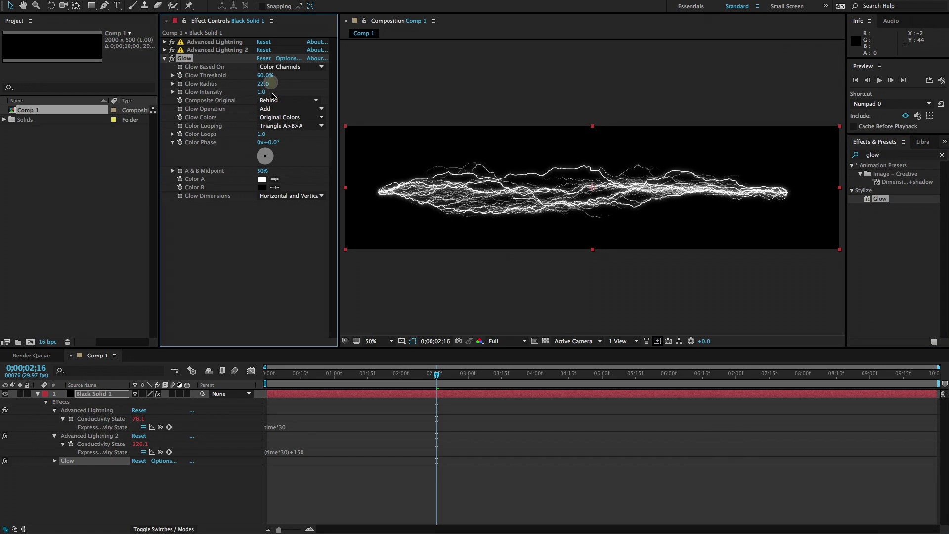
pyautogui.click(262, 84)
pyautogui.write('30')
pyautogui.press('Return')
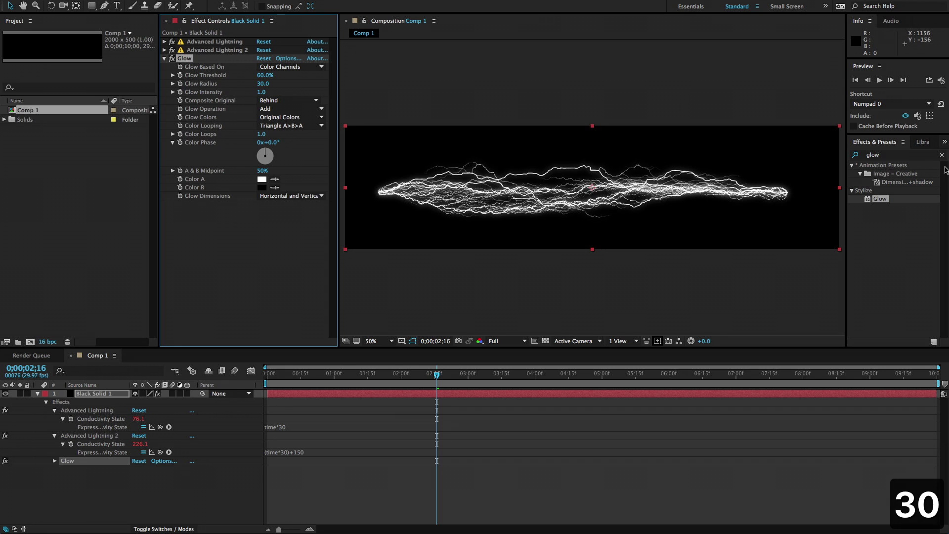
pyautogui.click(900, 156)
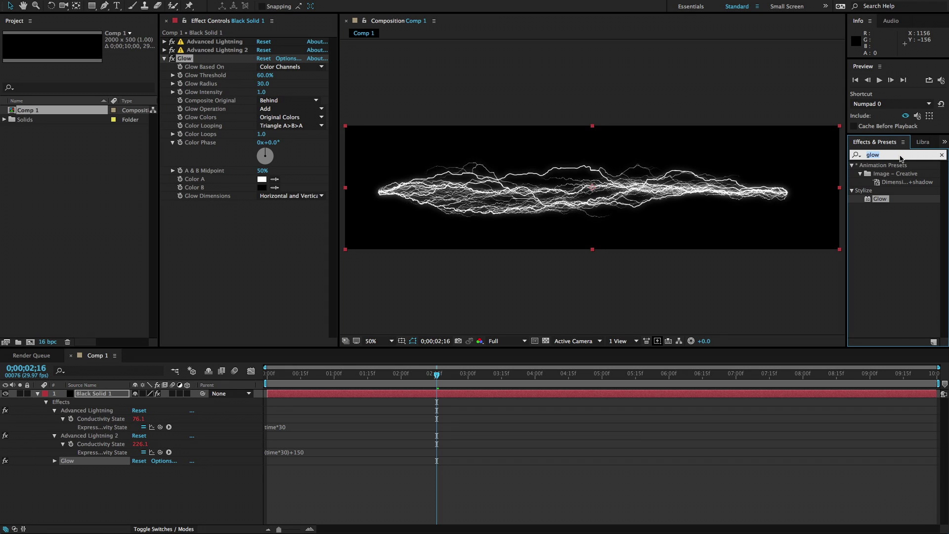
pyautogui.write('tran')
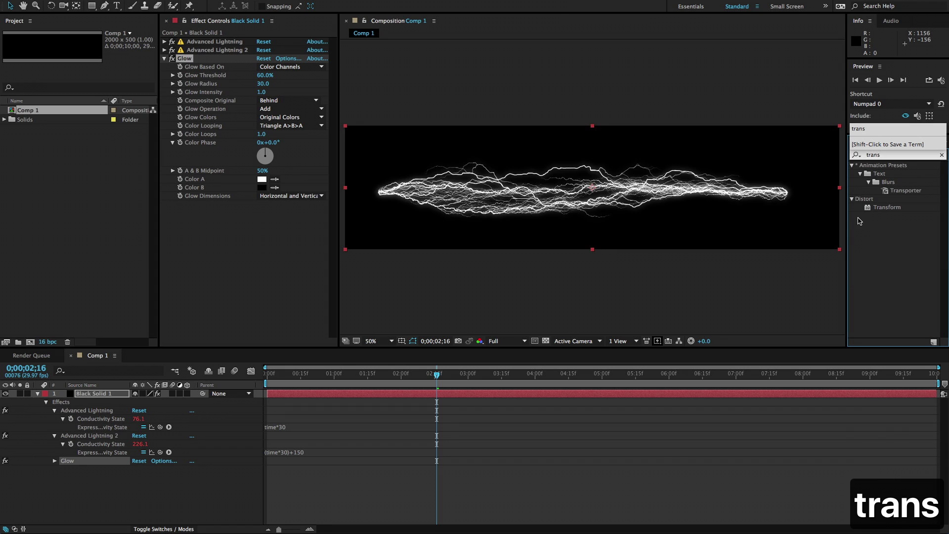
pyautogui.write('s')
# - Apply Transform with Uniform Scale off and Scale Height 40, then collapse it
pyautogui.moveTo(887, 207); pyautogui.dragTo(278, 252)
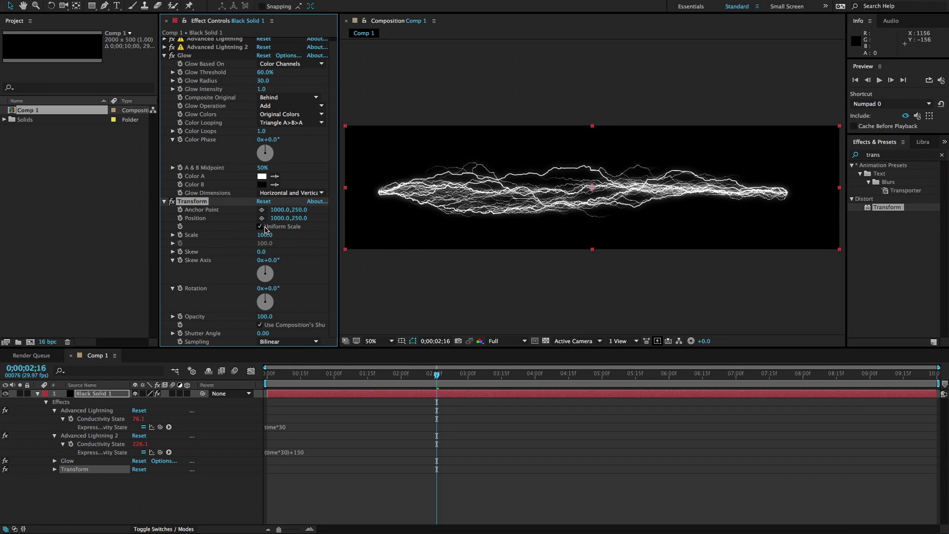
pyautogui.click(260, 226)
pyautogui.click(264, 235)
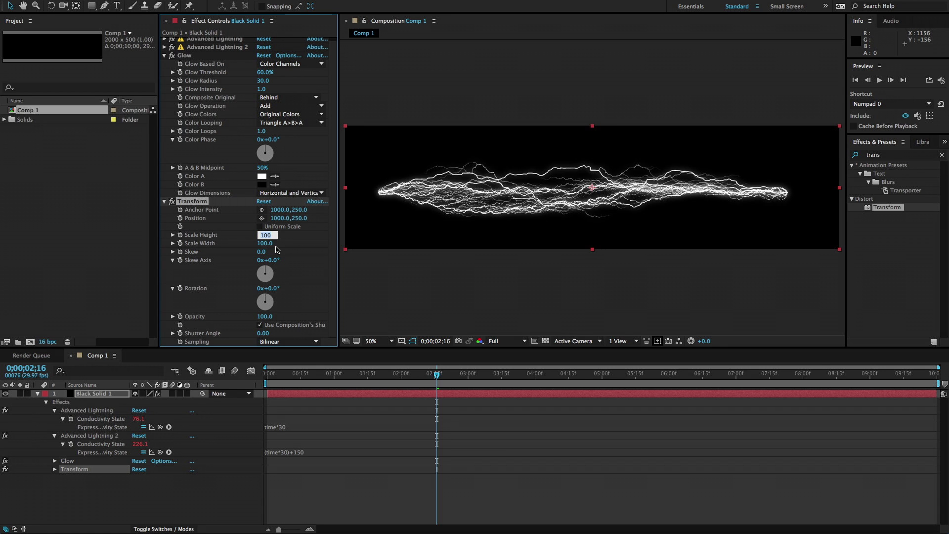
pyautogui.write('35')
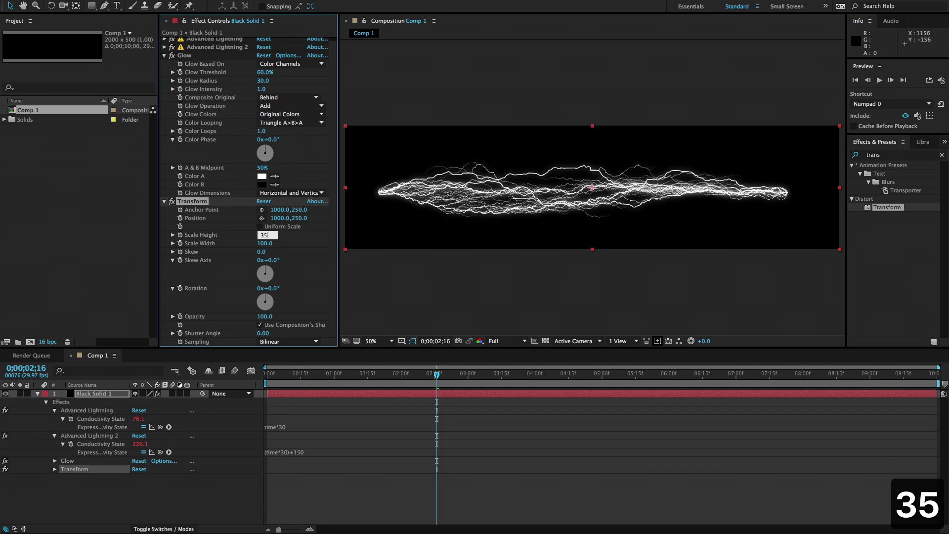
pyautogui.press('Return')
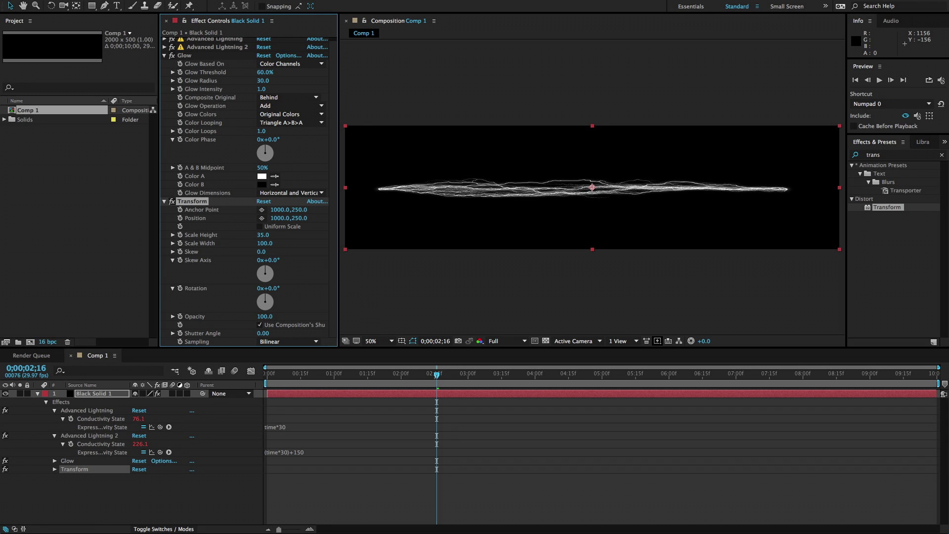
pyautogui.click(264, 235)
pyautogui.write('40')
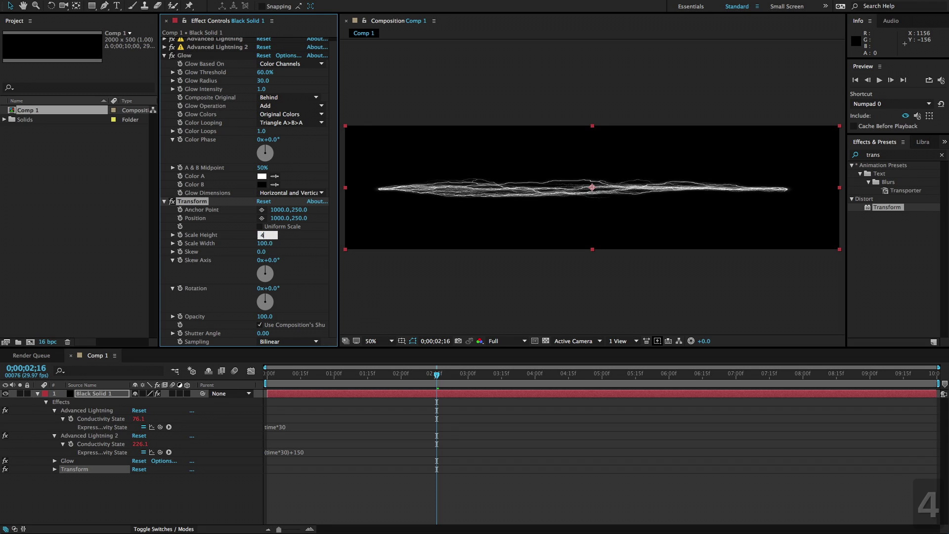
pyautogui.press('Return')
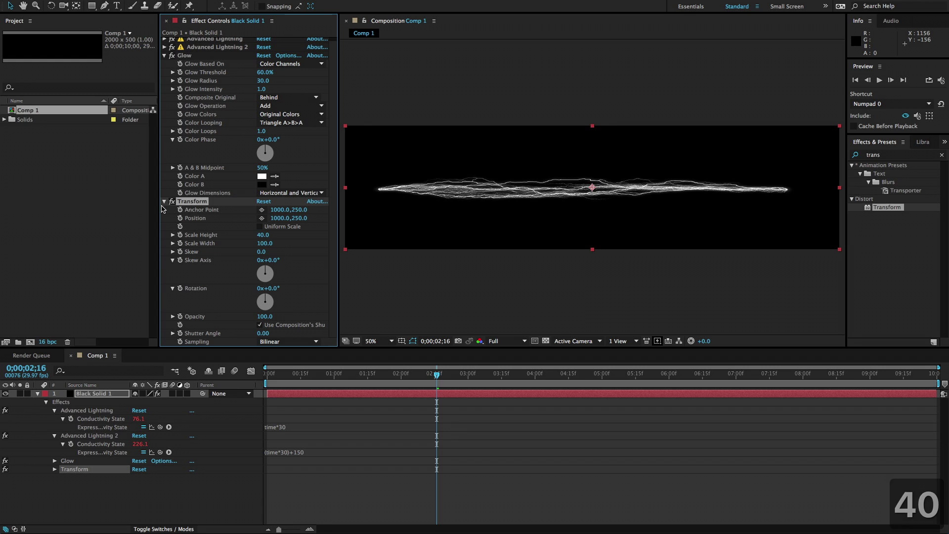
pyautogui.click(164, 202)
# - Apply Solid Composite to the layer and set its colour to black (000000)
pyautogui.click(164, 58)
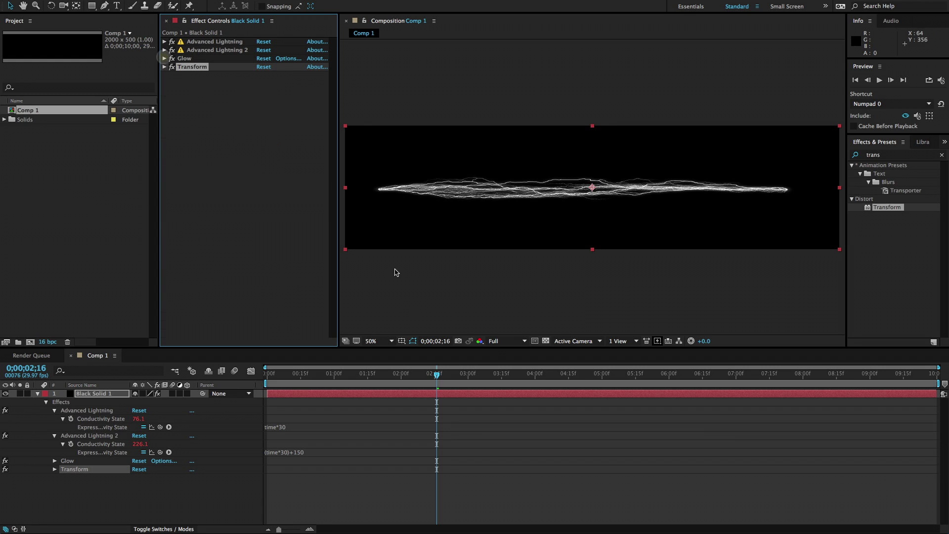
pyautogui.click(893, 155)
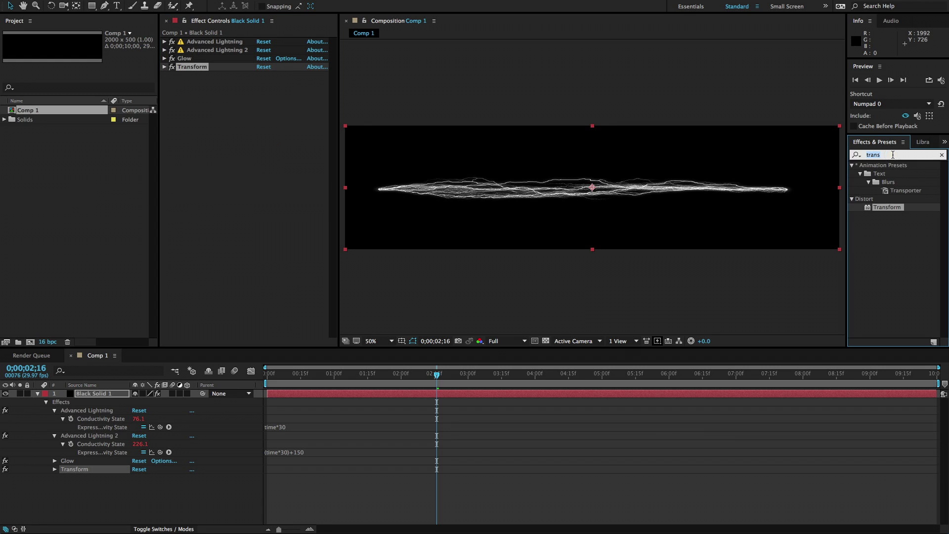
pyautogui.write('solid')
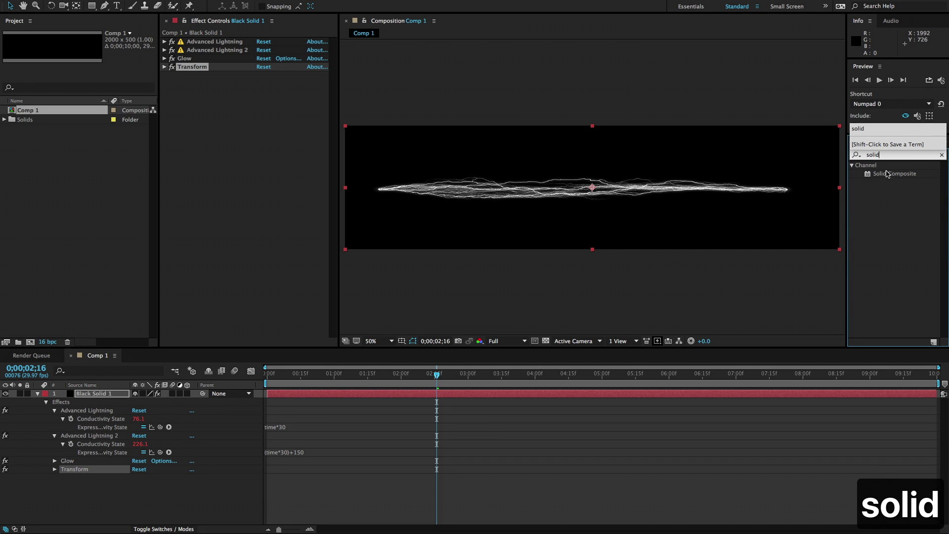
pyautogui.moveTo(869, 175); pyautogui.dragTo(256, 152)
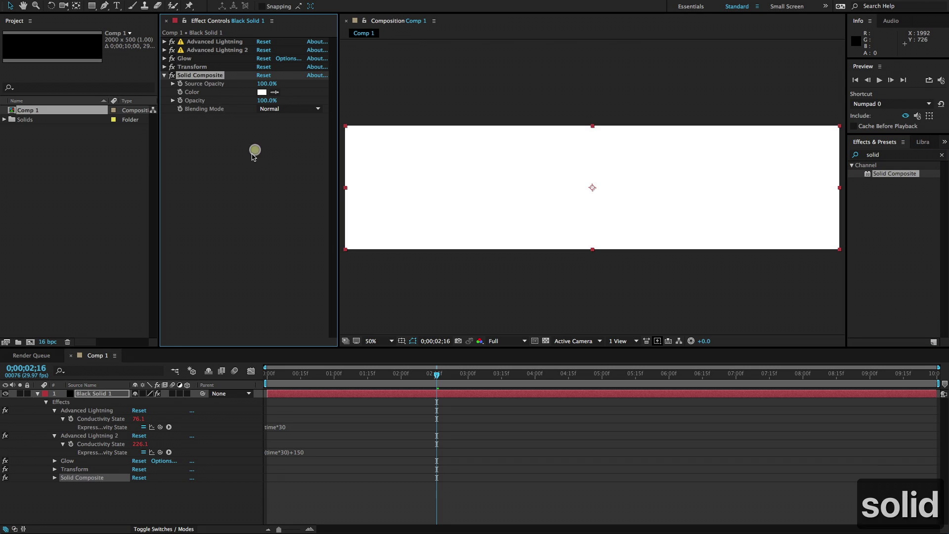
pyautogui.click(262, 92)
pyautogui.write('000000')
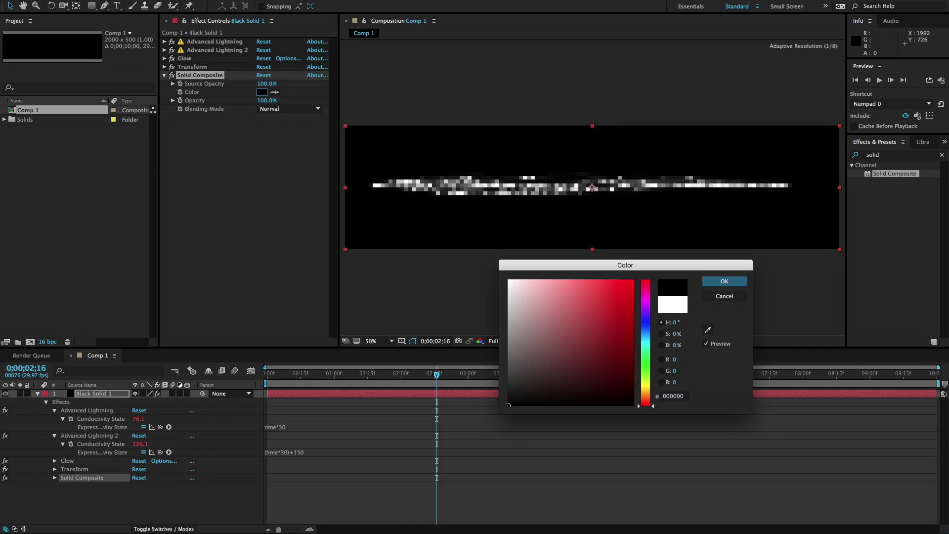
pyautogui.press('Return')
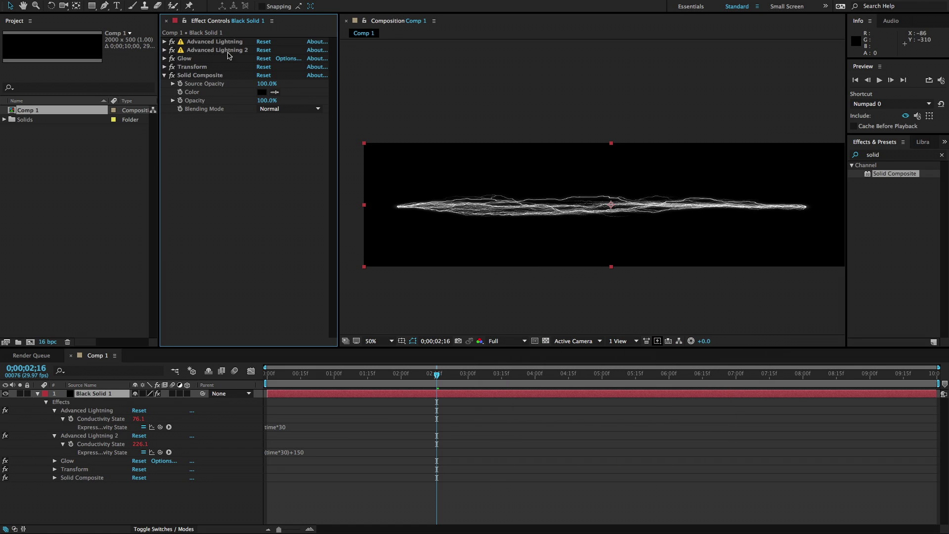
# - Duplicate Glow, move Glow 2 below Solid Composite, and set radius 111 and threshold 23.9%
pyautogui.click(188, 59)
pyautogui.press('super+d')
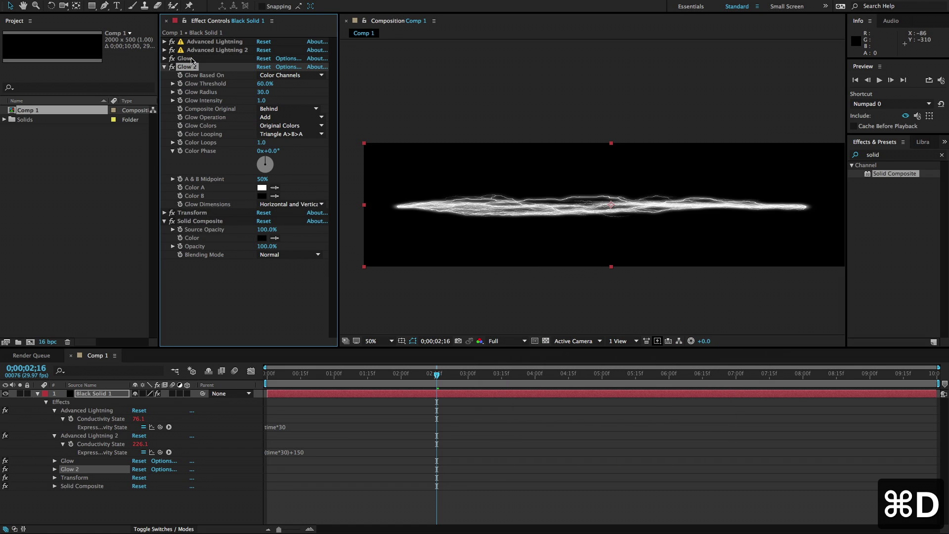
pyautogui.moveTo(191, 67); pyautogui.dragTo(205, 259)
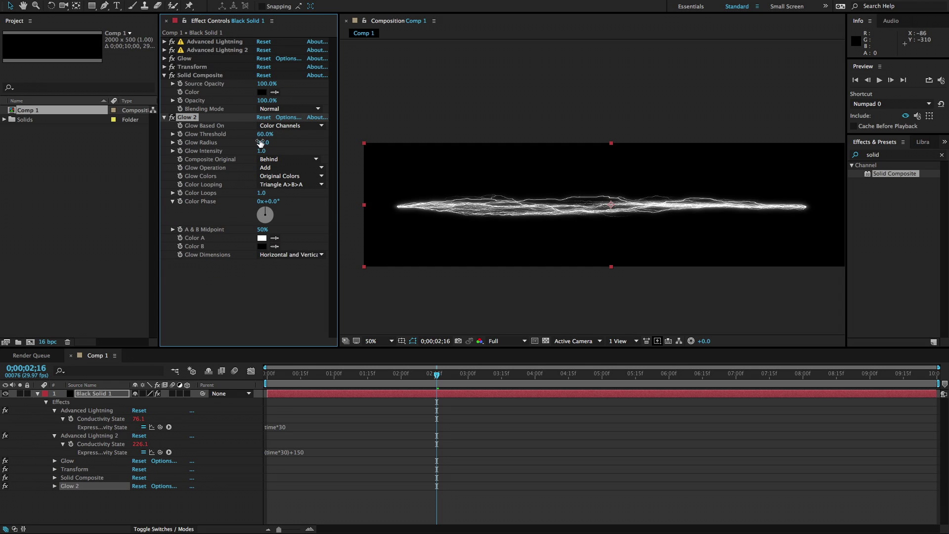
pyautogui.moveTo(268, 141); pyautogui.dragTo(217, 134)
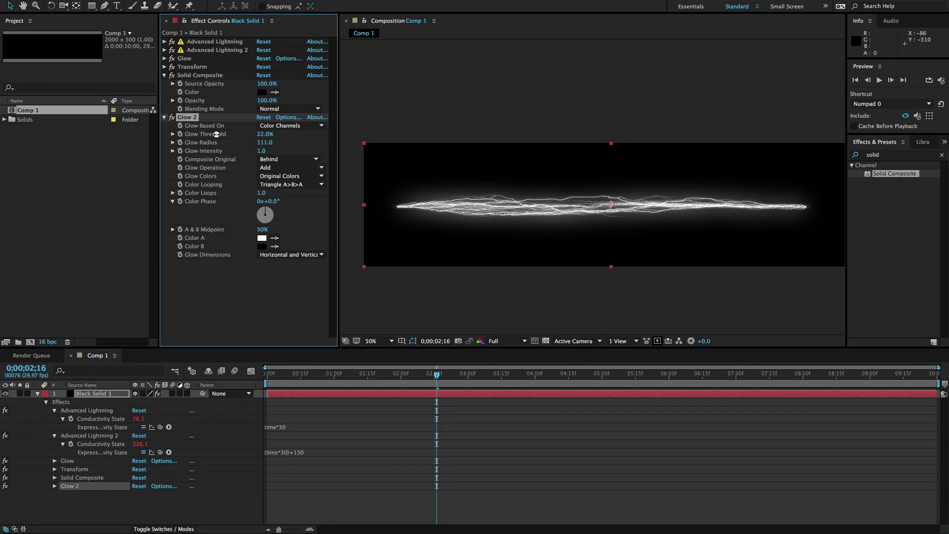
pyautogui.moveTo(216, 134); pyautogui.dragTo(218, 134)
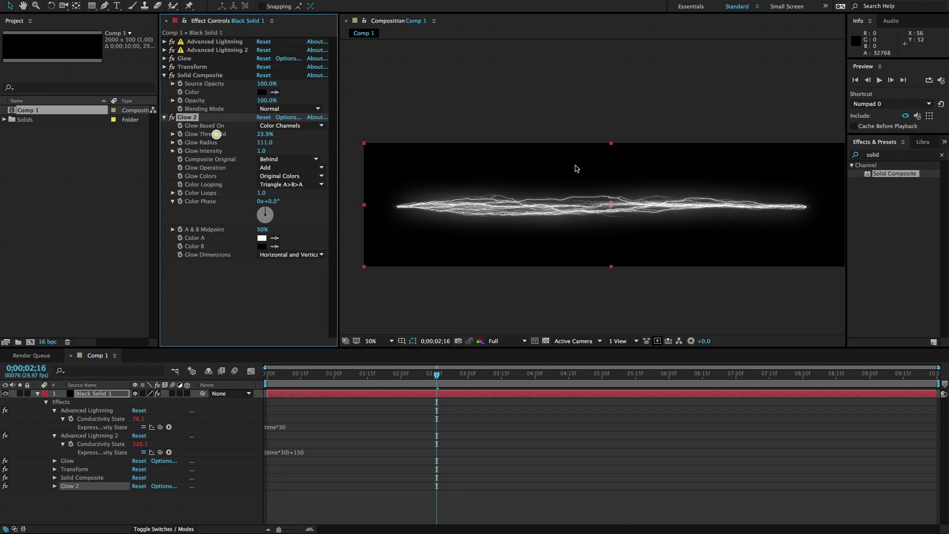
pyautogui.click(891, 156)
# - Apply Fractal Noise to the solid, blend it as Overlay, and lower its opacity to 32%
pyautogui.write('fract')
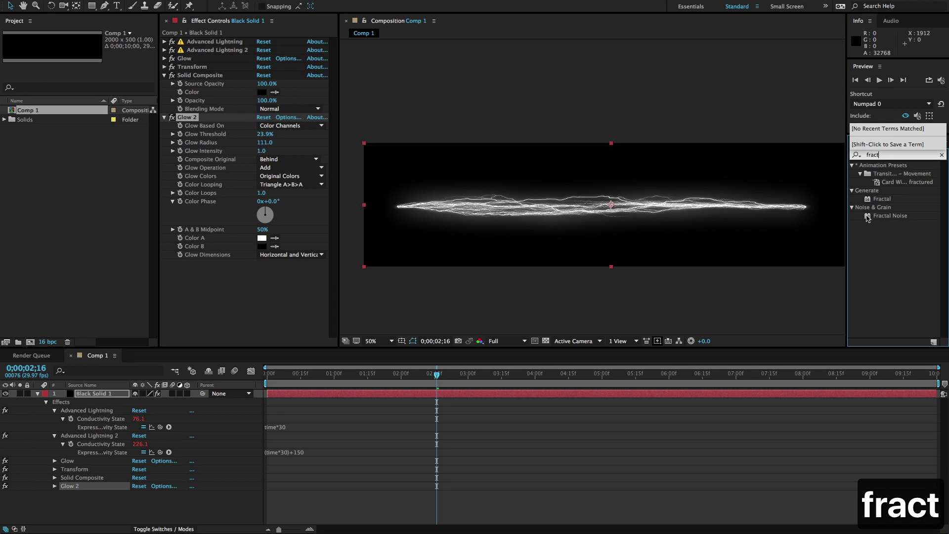
pyautogui.moveTo(868, 218); pyautogui.dragTo(190, 299)
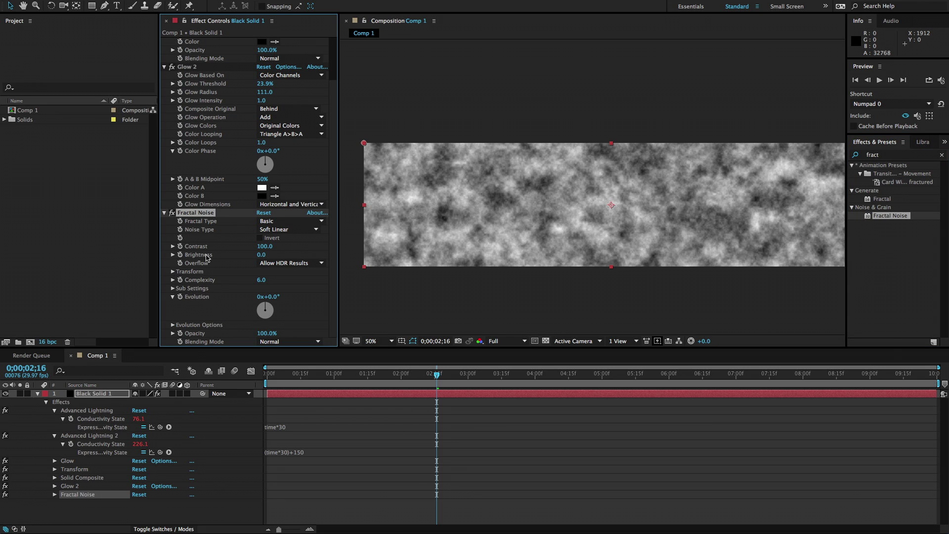
pyautogui.click(289, 342)
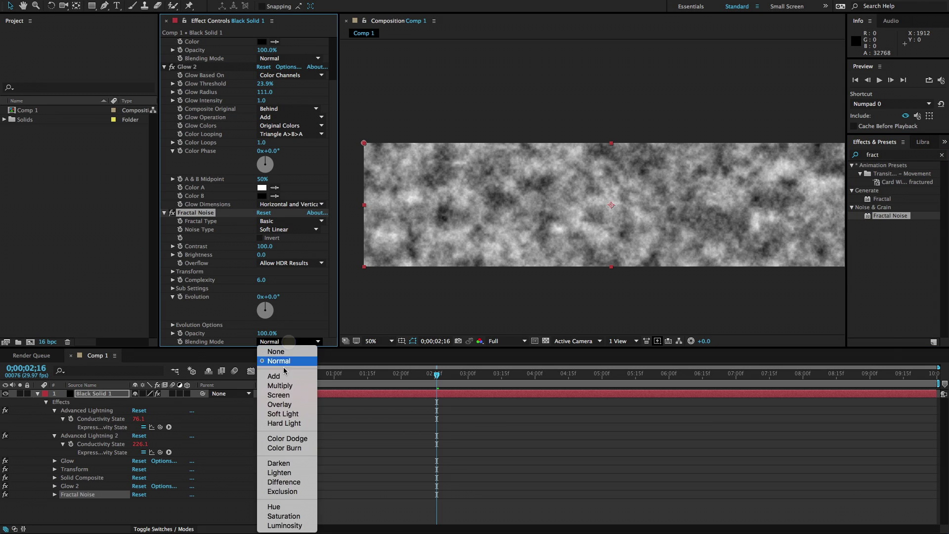
pyautogui.click(282, 404)
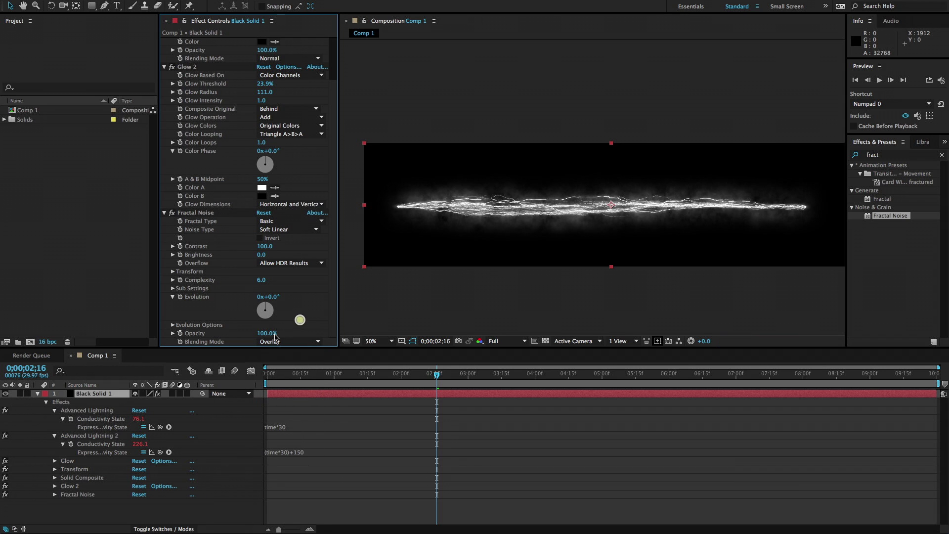
pyautogui.moveTo(272, 334); pyautogui.dragTo(235, 334)
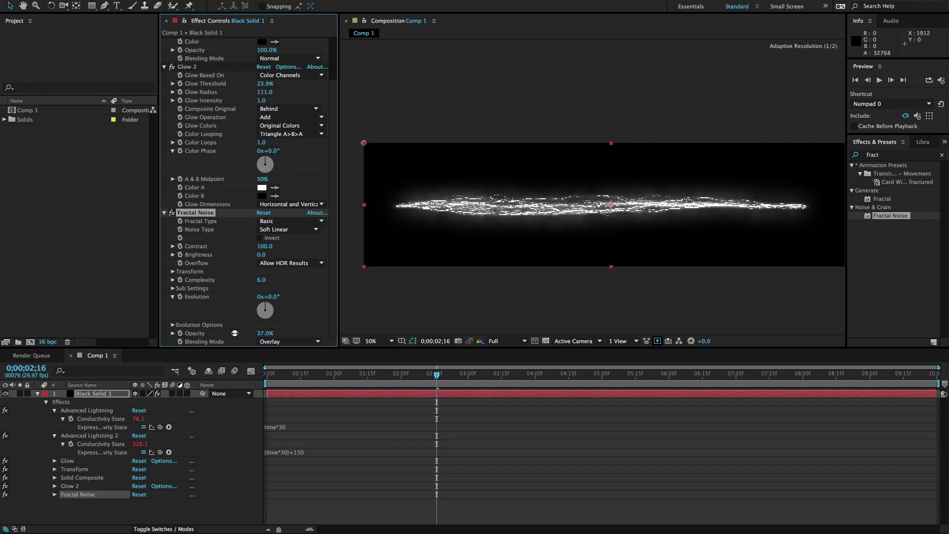
pyautogui.moveTo(264, 333); pyautogui.dragTo(225, 294)
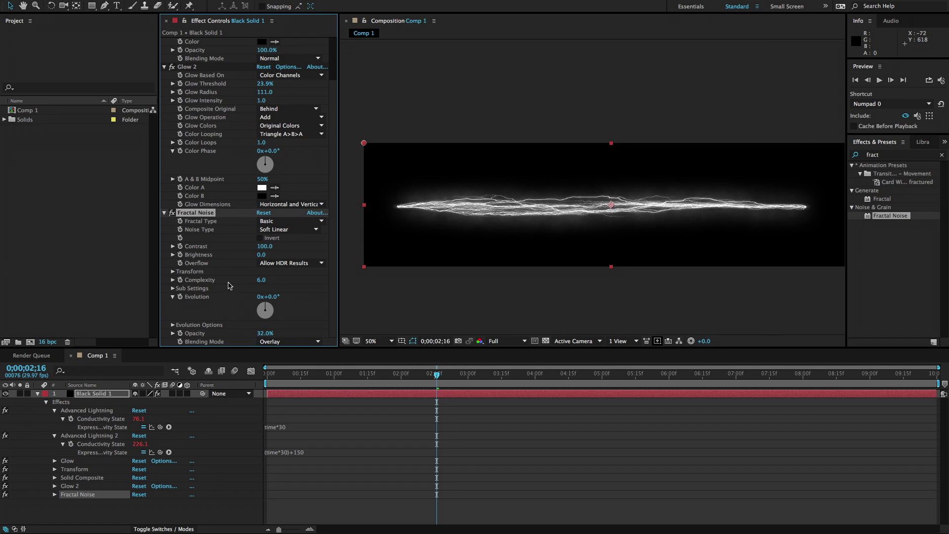
# - Drive Evolution with the expression time*100, then collapse the Fractal Noise, Glow 2 and Solid Composite effects
pyautogui.keyDown('alt'); pyautogui.click(181, 297); pyautogui.keyUp('alt')
pyautogui.write('time*')
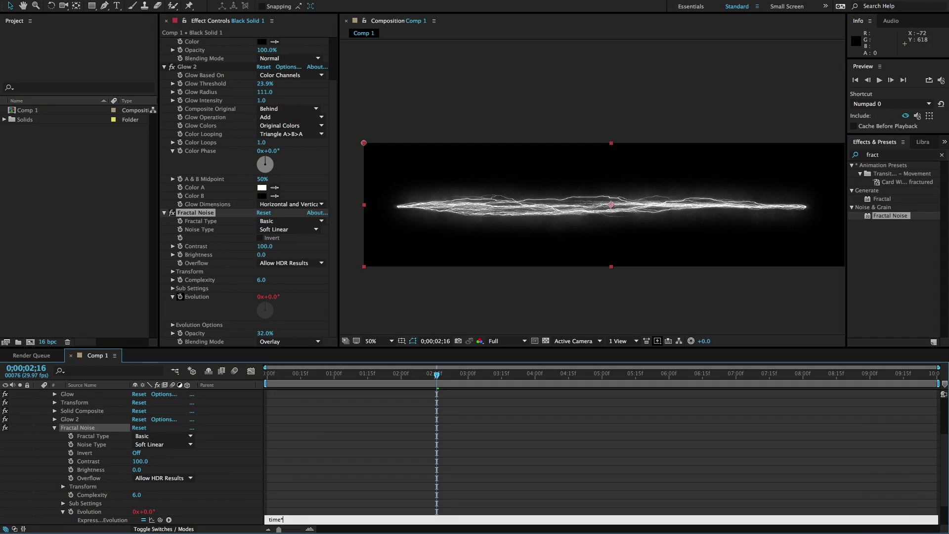
pyautogui.write('100')
pyautogui.press('KP_Enter')
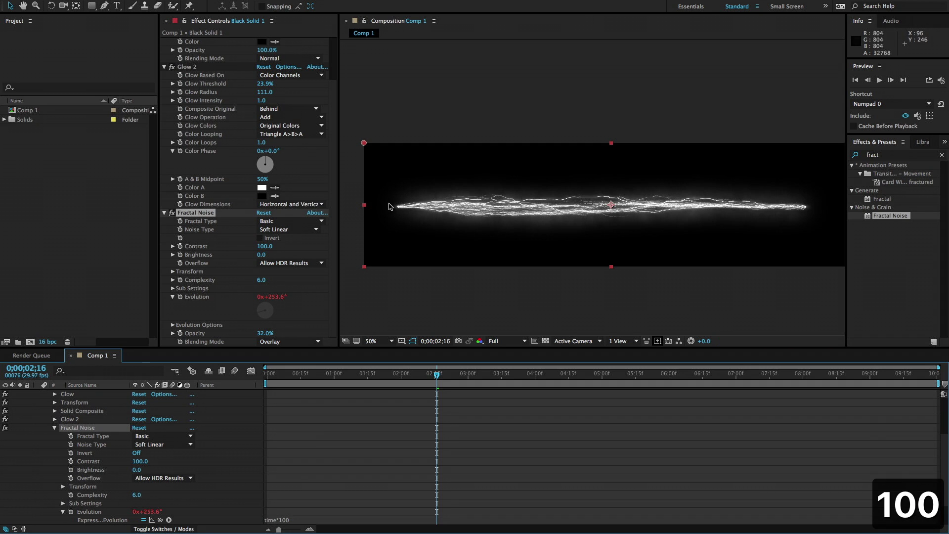
pyautogui.click(164, 212)
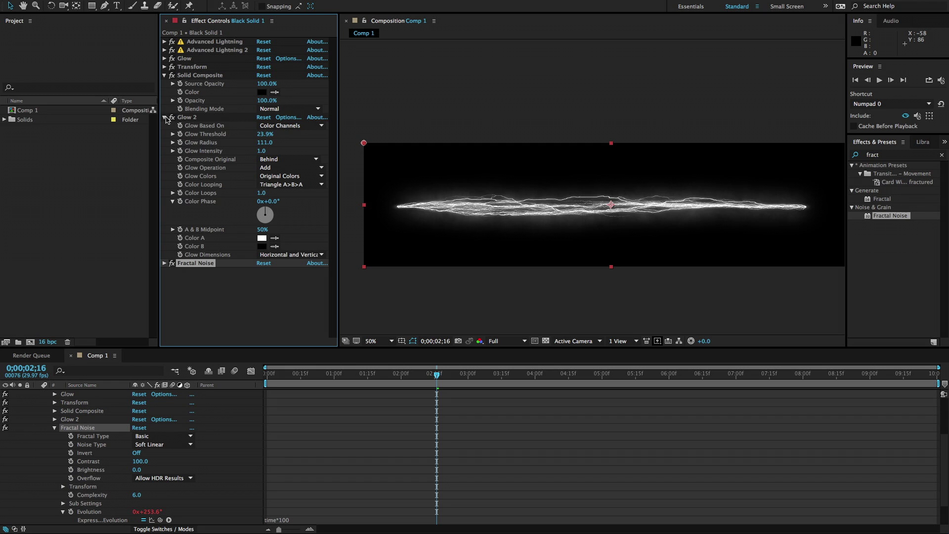
pyautogui.click(165, 117)
pyautogui.click(165, 75)
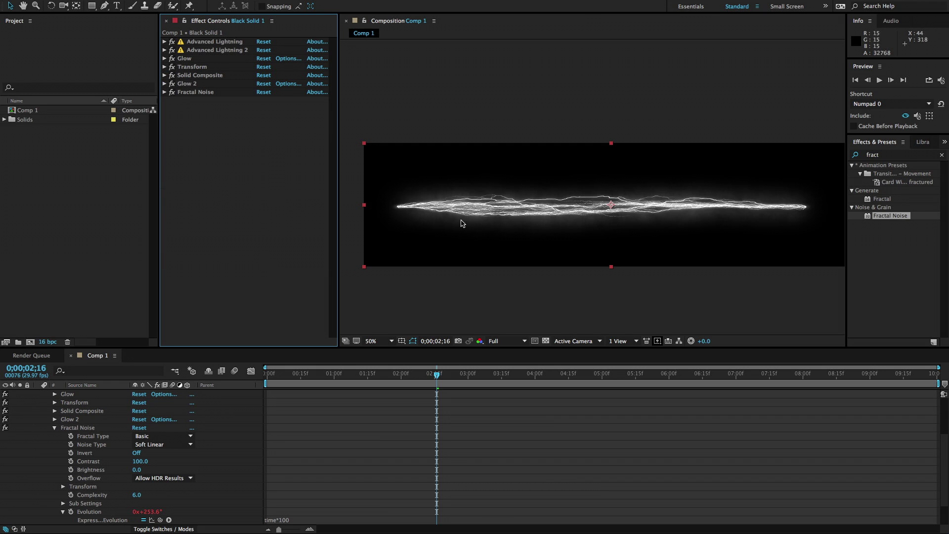
# - Apply the Noise effect to Black Solid 1 with Amount of Noise set to 2%
pyautogui.click(887, 157)
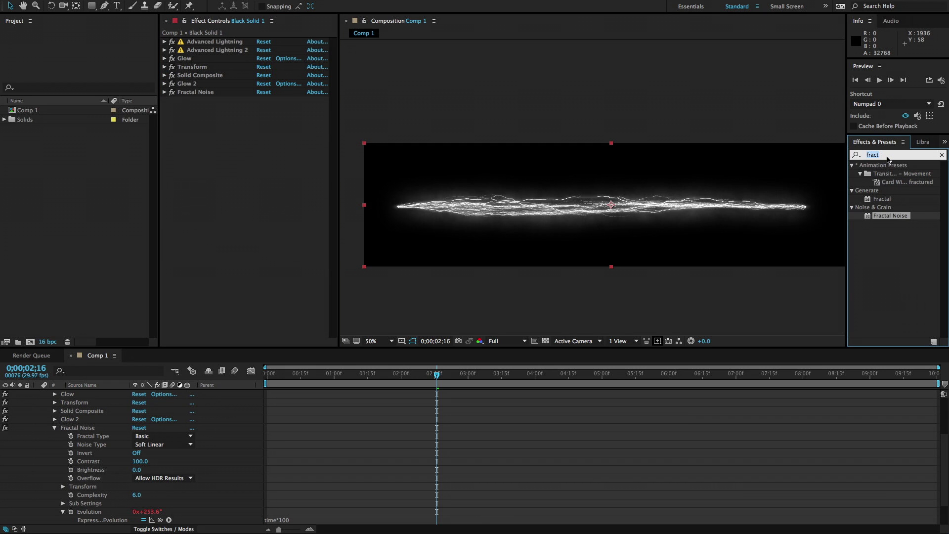
pyautogui.write('nois')
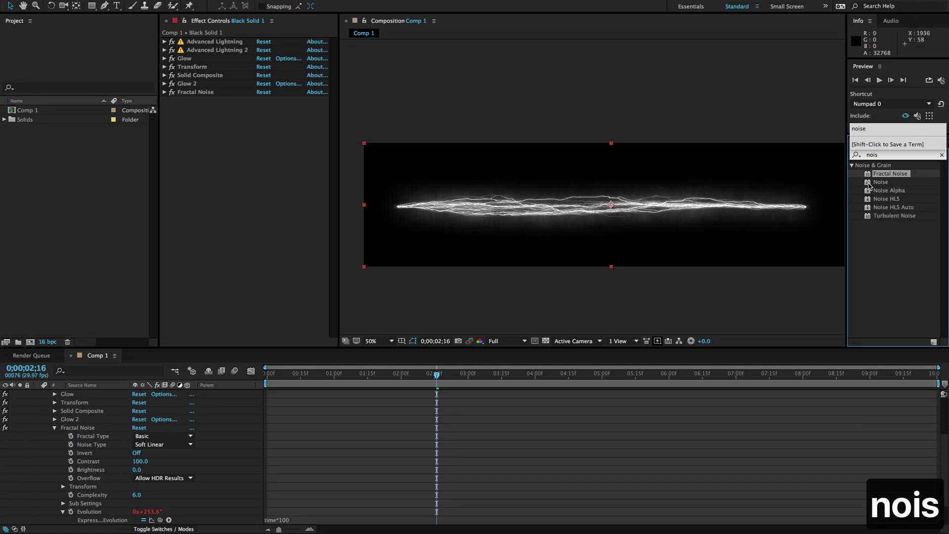
pyautogui.moveTo(868, 186); pyautogui.dragTo(208, 177)
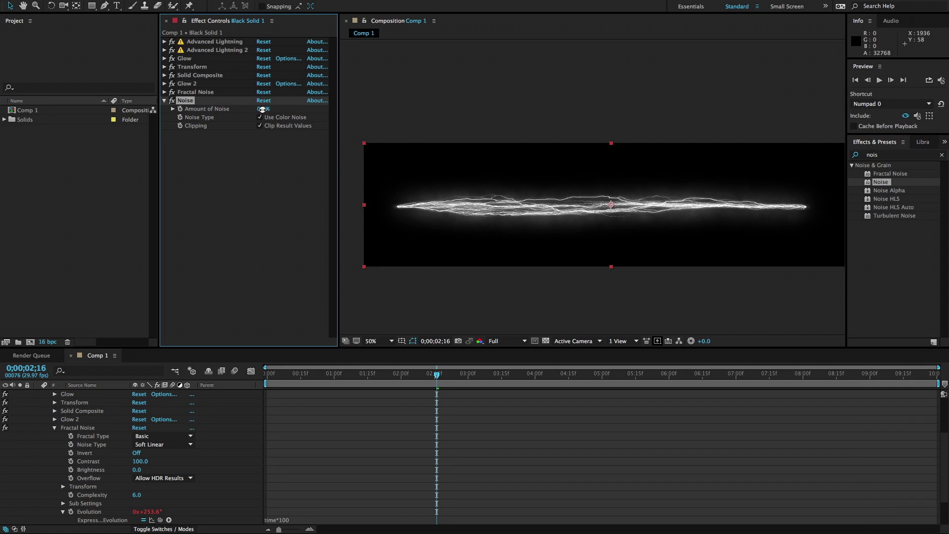
pyautogui.click(262, 108)
pyautogui.write('2')
pyautogui.press('Return')
pyautogui.click(897, 156)
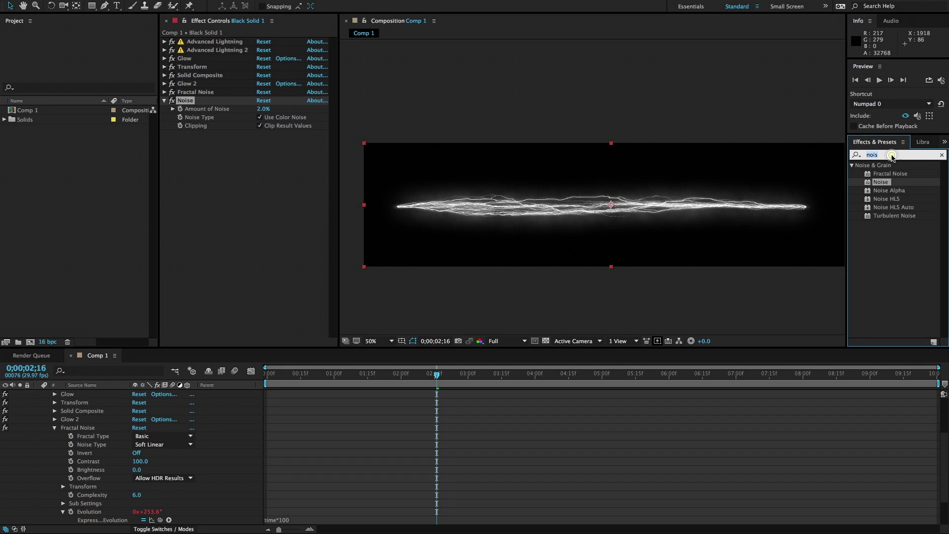
# - Apply Curves to the lightning solid, lift the RGB curve and boost the Blue channel
pyautogui.write('curve')
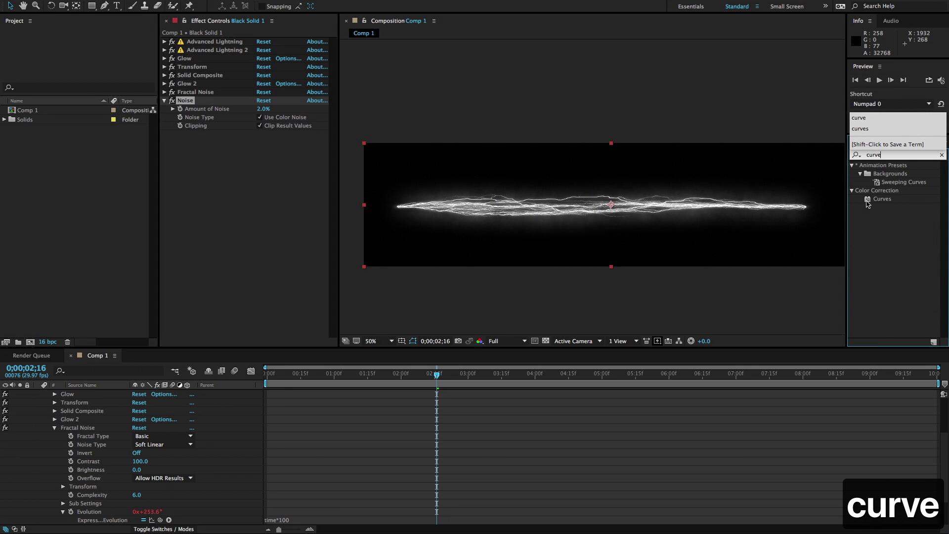
pyautogui.moveTo(882, 199); pyautogui.dragTo(187, 295)
pyautogui.moveTo(287, 191); pyautogui.dragTo(285, 185)
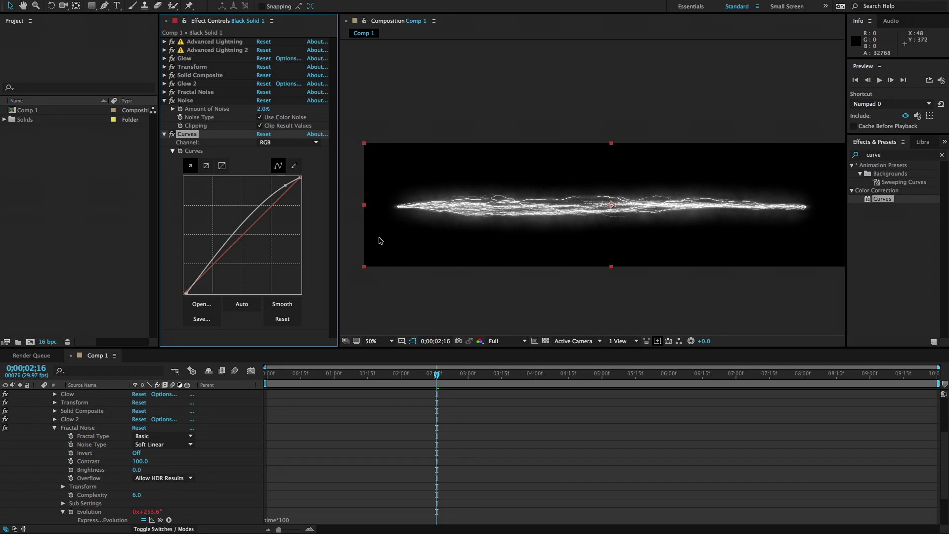
pyautogui.click(279, 142)
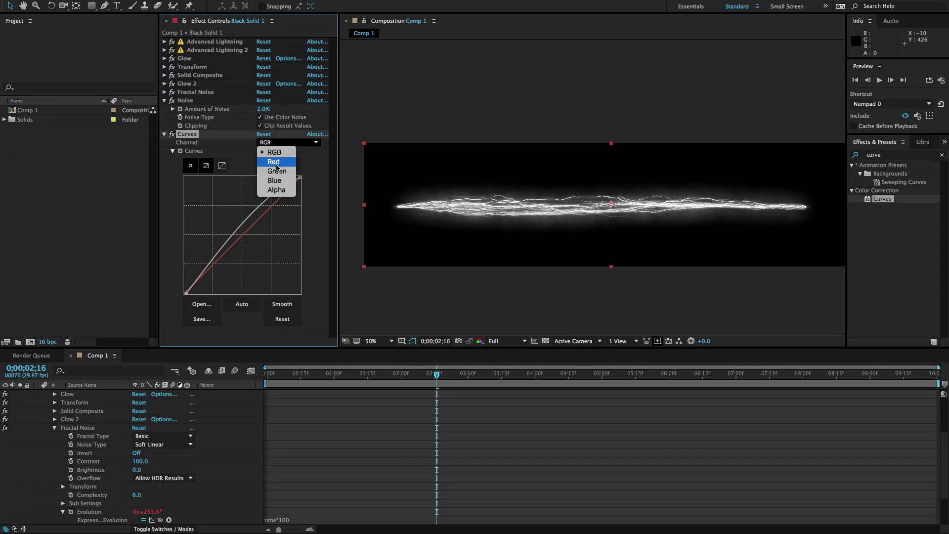
pyautogui.click(275, 181)
pyautogui.moveTo(280, 195); pyautogui.dragTo(270, 187)
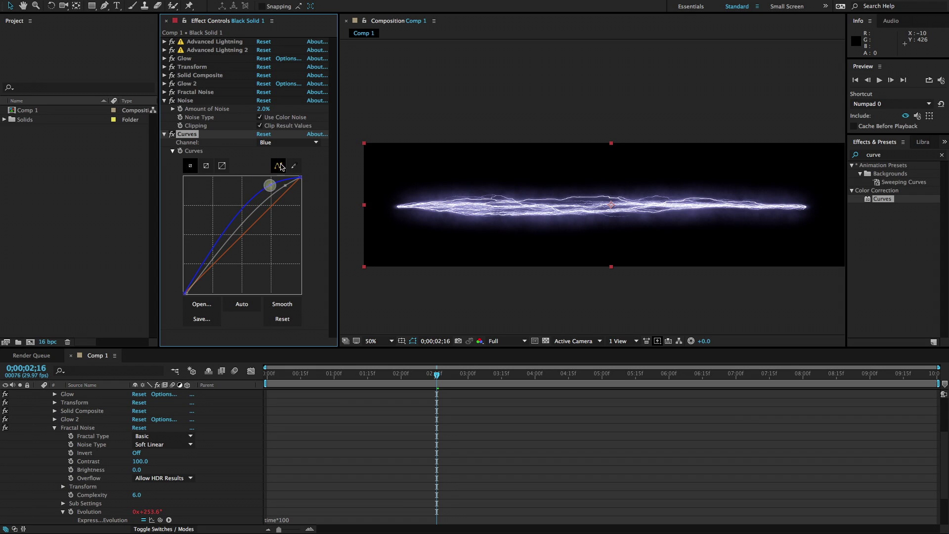
# - Pull the Red channel curve down and bend the Green channel into an S-curve
pyautogui.click(277, 142)
pyautogui.click(275, 163)
pyautogui.moveTo(274, 204); pyautogui.dragTo(282, 214)
pyautogui.click(277, 143)
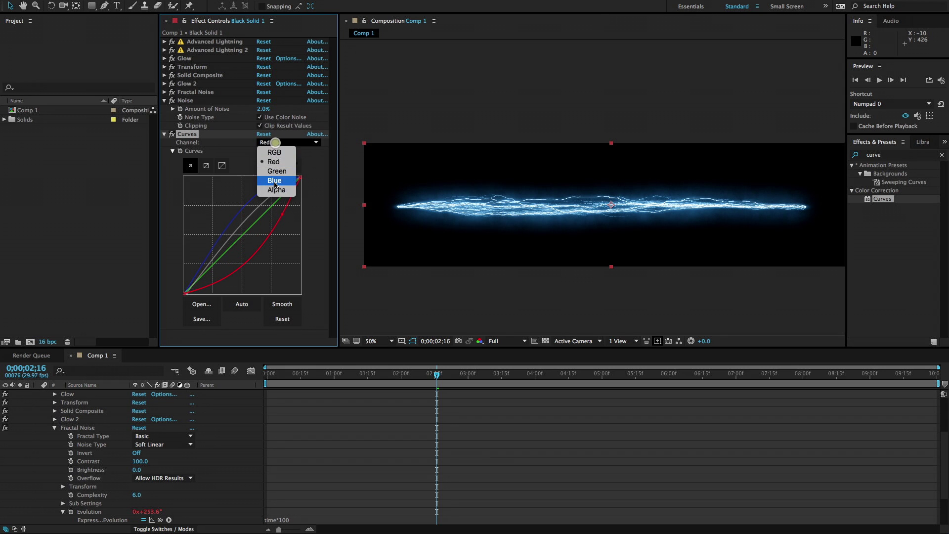
pyautogui.click(276, 171)
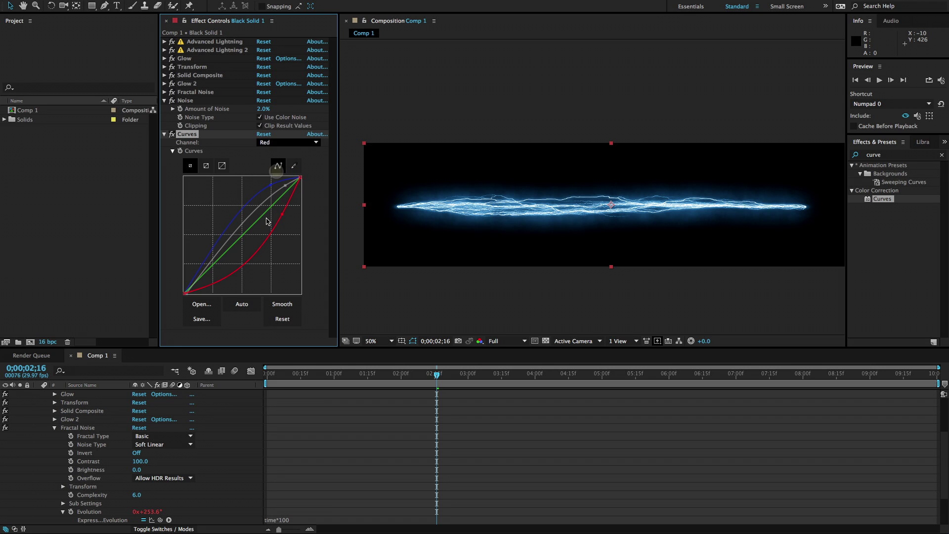
pyautogui.moveTo(276, 200)
pyautogui.mouseDown()
pyautogui.moveTo(275, 193)
pyautogui.moveTo(281, 204)
pyautogui.mouseUp()
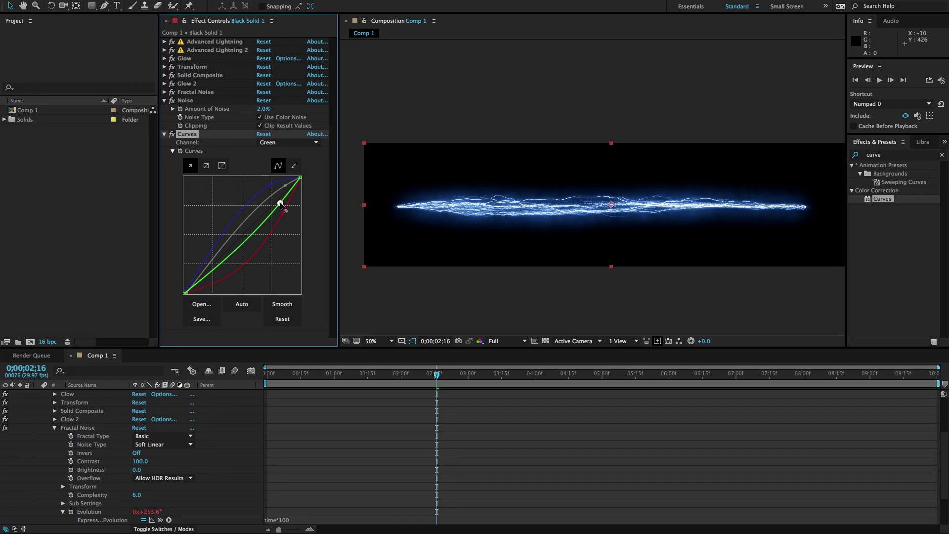
pyautogui.moveTo(224, 255)
pyautogui.mouseDown()
pyautogui.moveTo(221, 248)
pyautogui.moveTo(225, 257)
pyautogui.mouseUp()
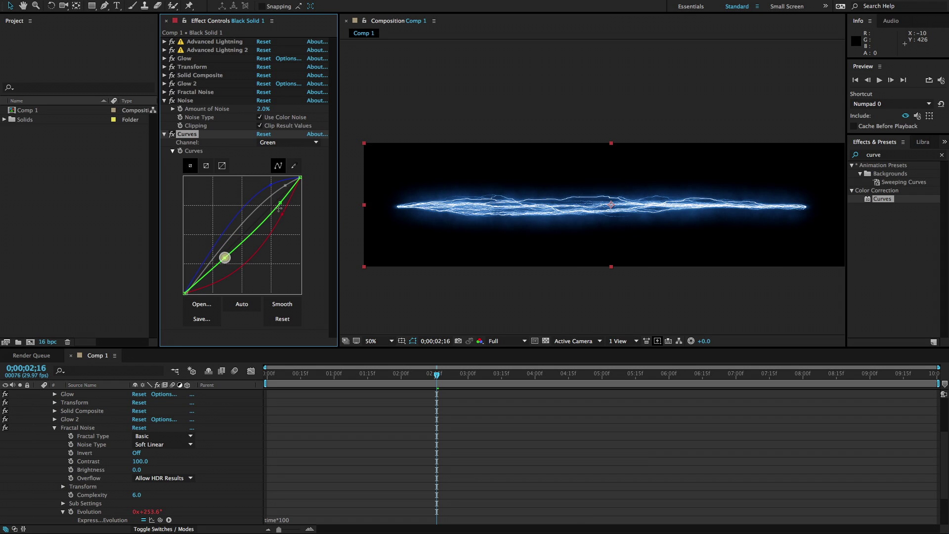
pyautogui.moveTo(283, 203); pyautogui.dragTo(272, 189)
pyautogui.moveTo(224, 257); pyautogui.dragTo(226, 259)
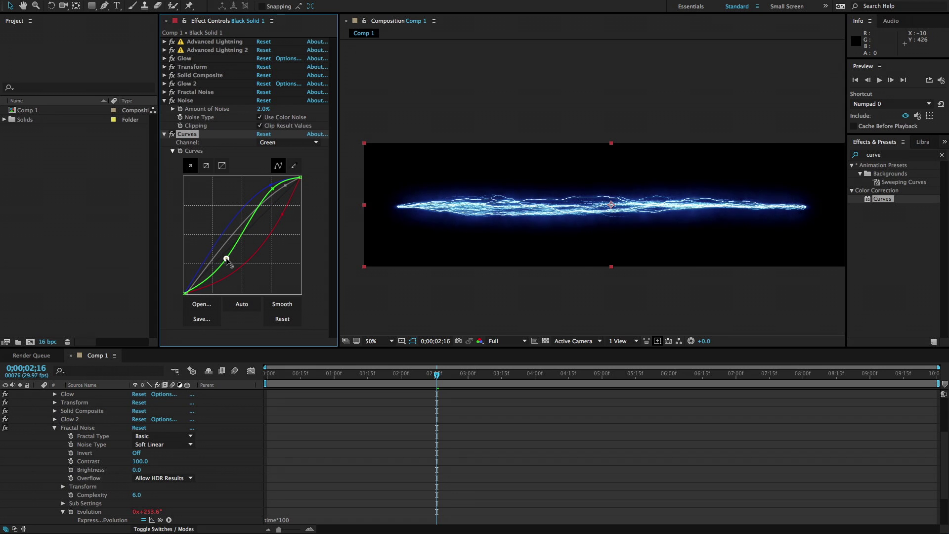
# - Move the current time to 0;00;03;03 and collapse the layer's properties
pyautogui.click(448, 374)
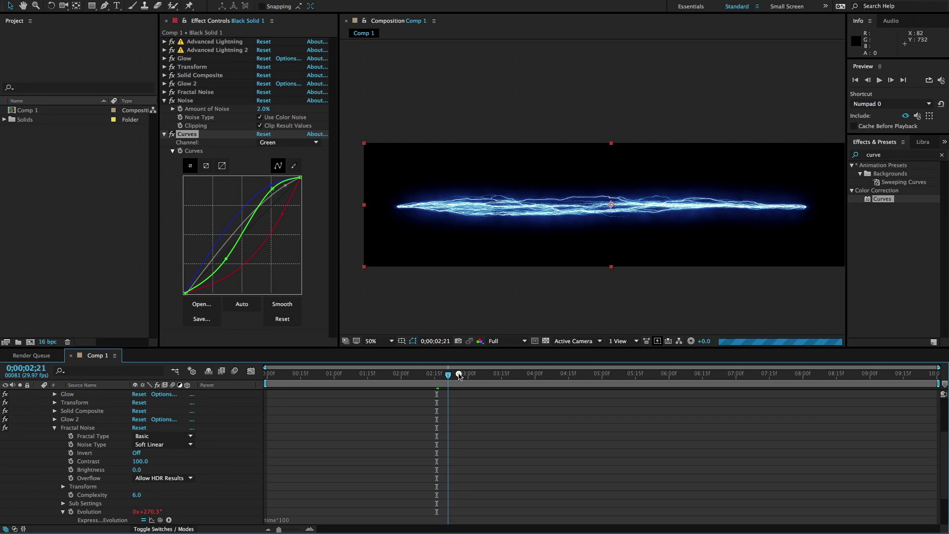
pyautogui.moveTo(459, 376); pyautogui.dragTo(475, 375)
pyautogui.click(410, 432)
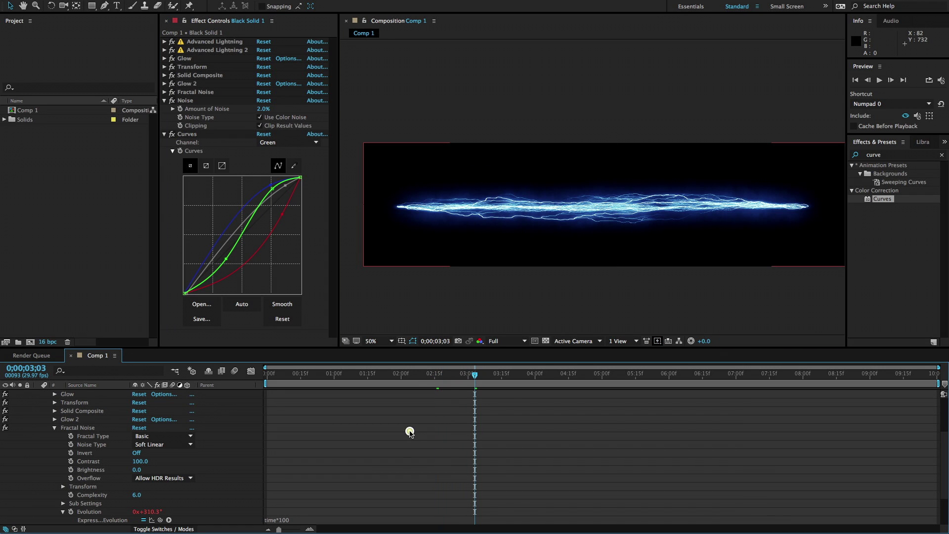
pyautogui.press('u')
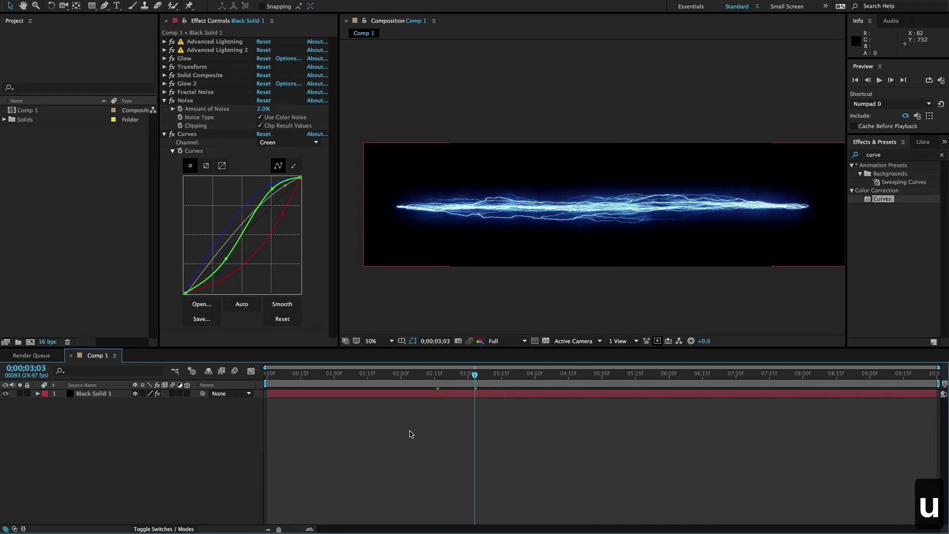
# - Rename Black Solid 1 to Lightning and bring up Composition Settings with Cmd+K
pyautogui.click(94, 393)
pyautogui.press('Return')
pyautogui.write('Lightning')
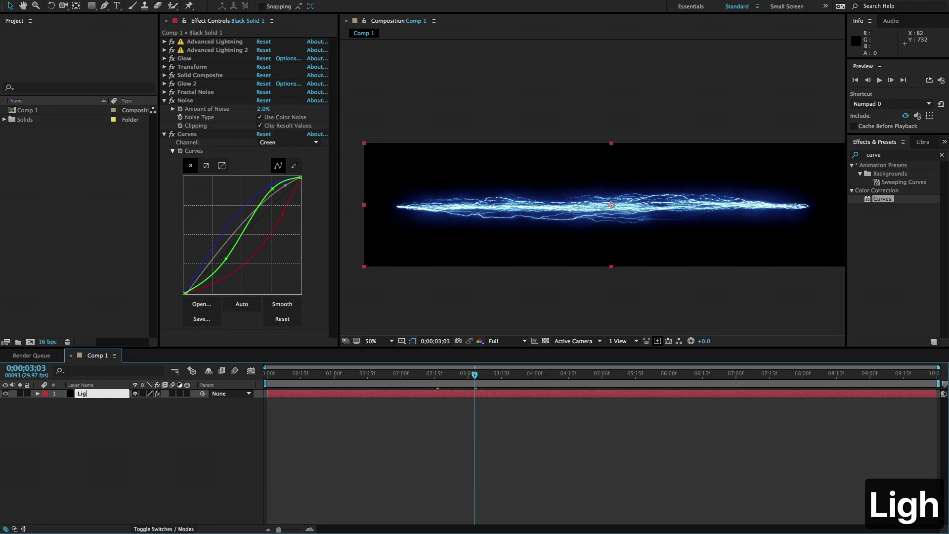
pyautogui.press('Return')
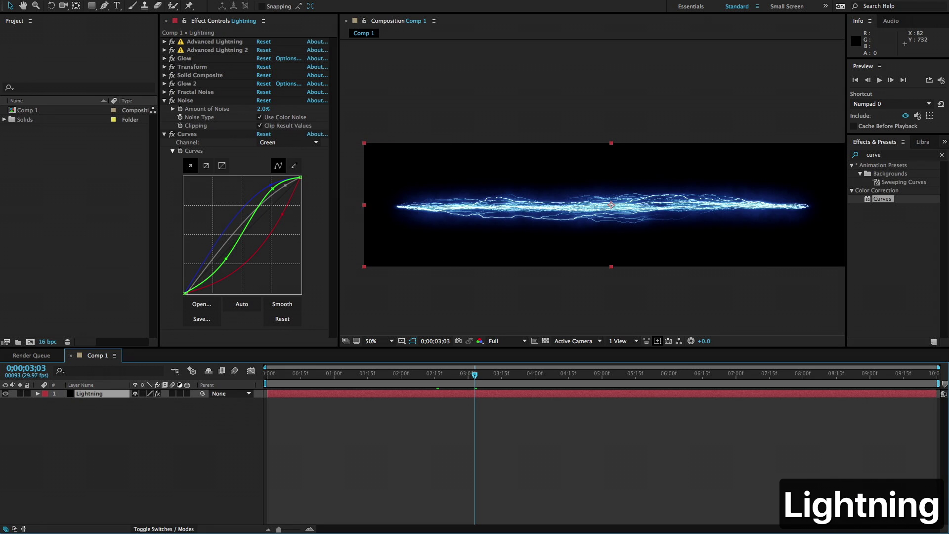
pyautogui.click(377, 406)
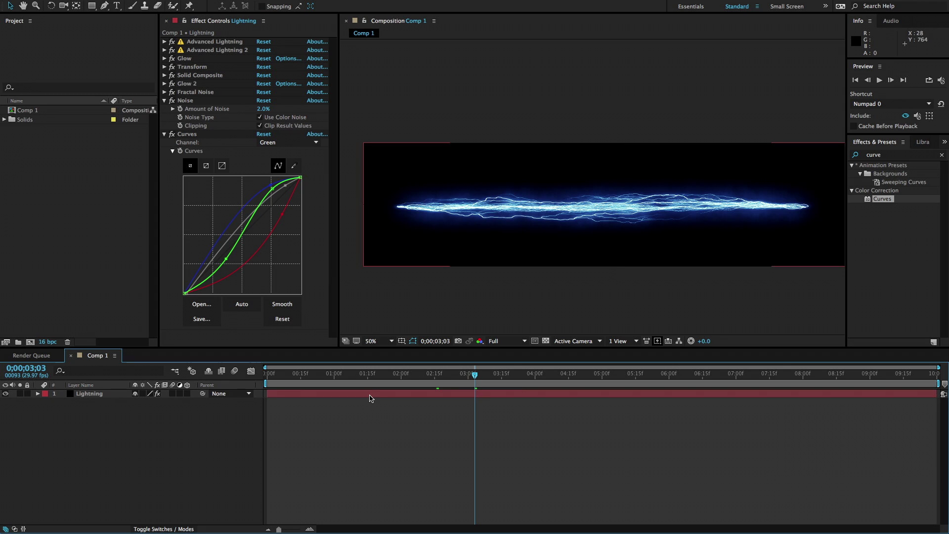
pyautogui.click(371, 396)
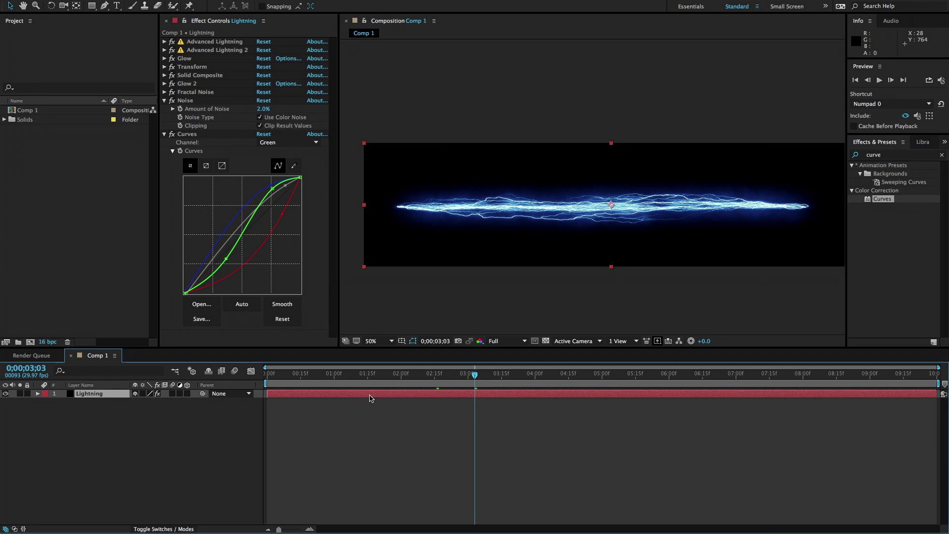
pyautogui.press('super+k')
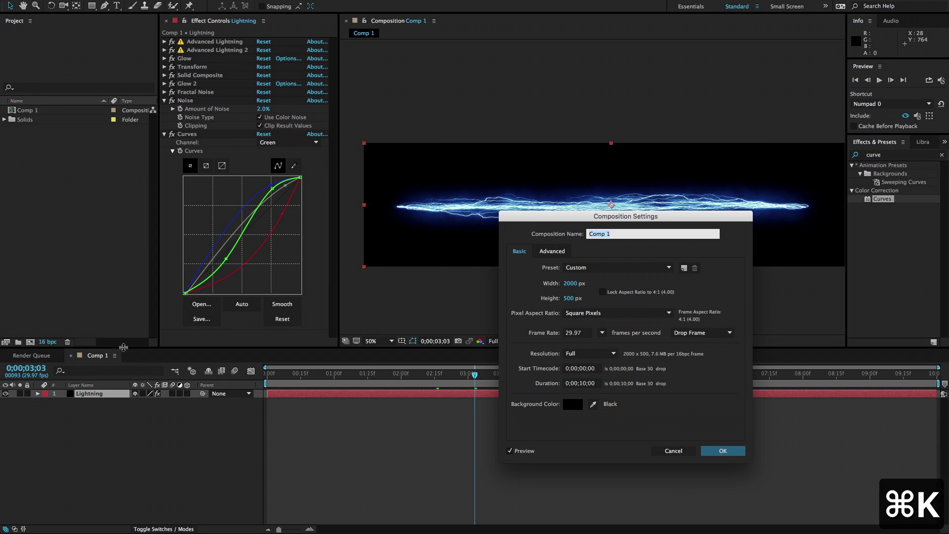
# - Rename the composition to Laser, then create a new Comp 1 from the HDTV 1080 29.97 preset
pyautogui.write('Laser')
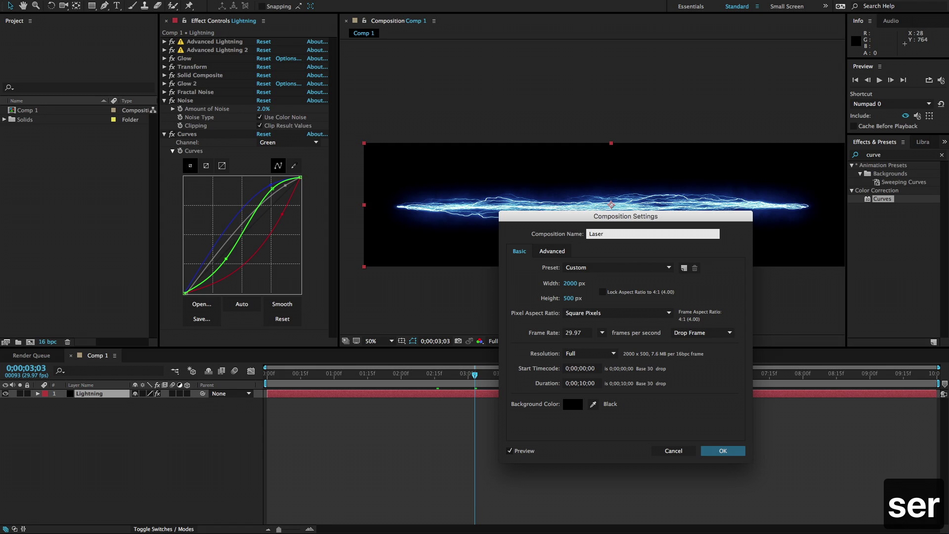
pyautogui.press('Return')
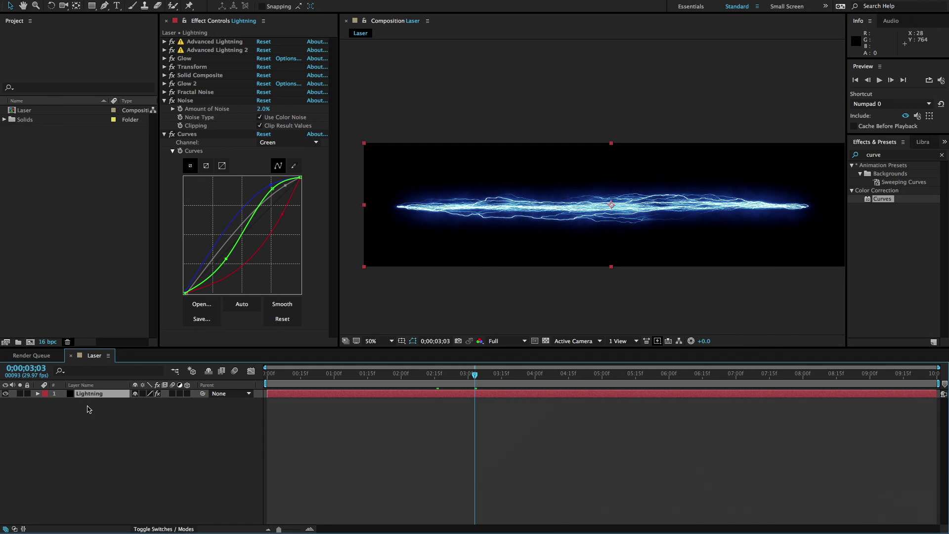
pyautogui.click(30, 342)
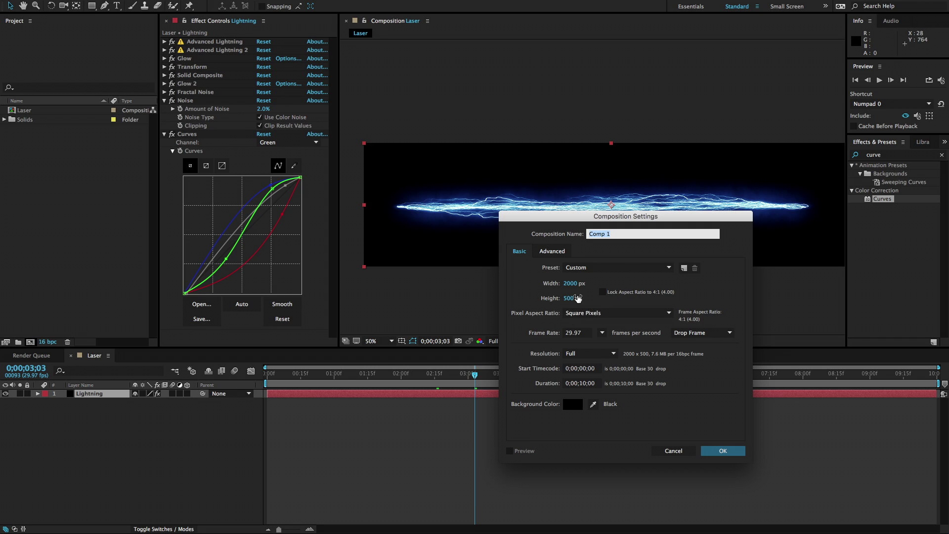
pyautogui.click(575, 267)
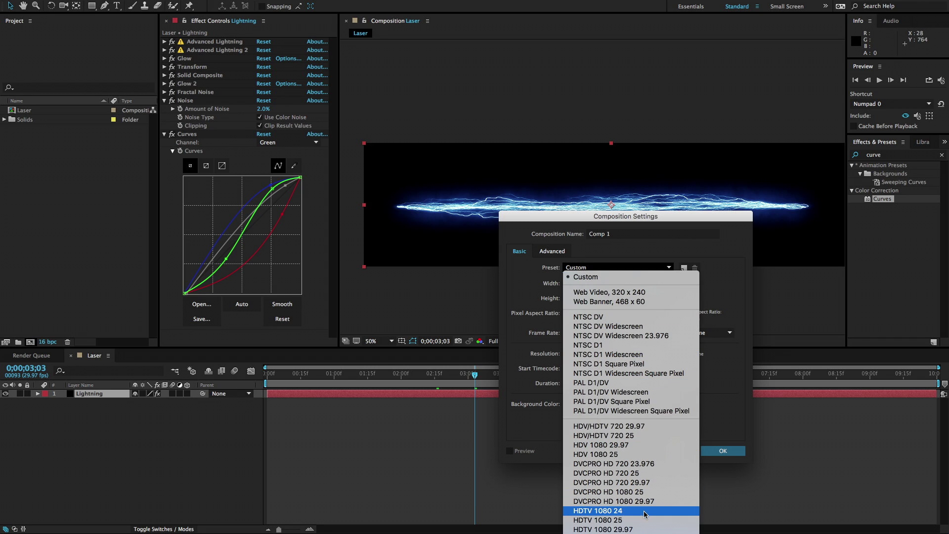
pyautogui.click(644, 529)
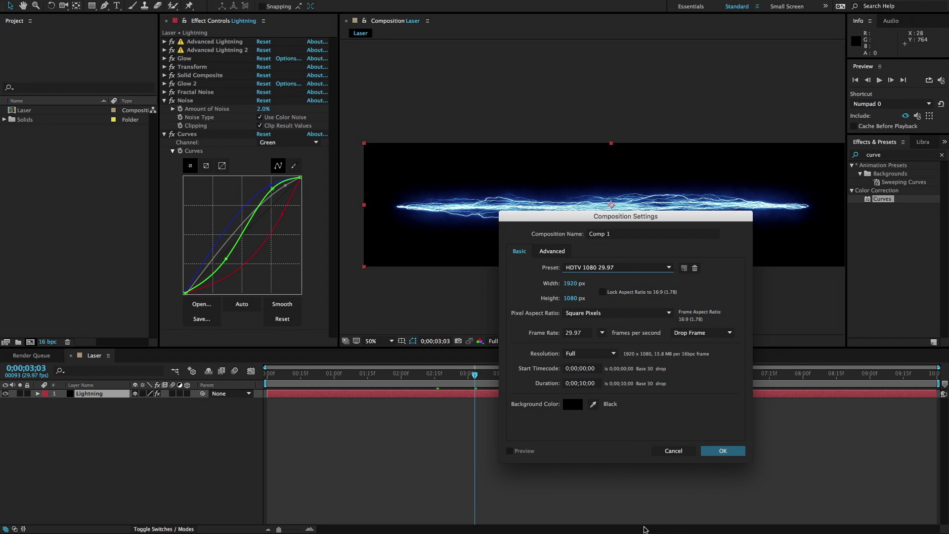
pyautogui.press('Return')
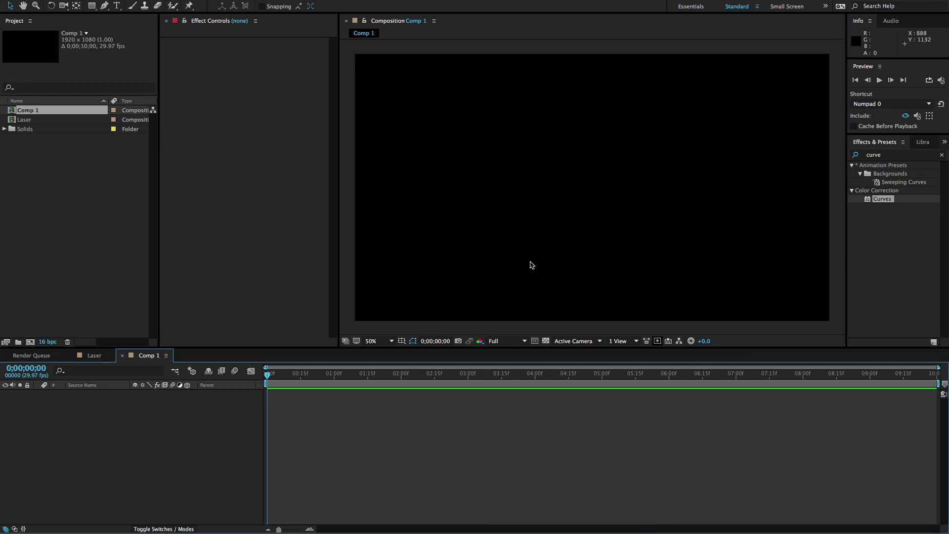
# - Add the Laser comp as a layer in Comp 1 and show its Position (960.0, 540.0)
pyautogui.moveTo(12, 121); pyautogui.dragTo(297, 425)
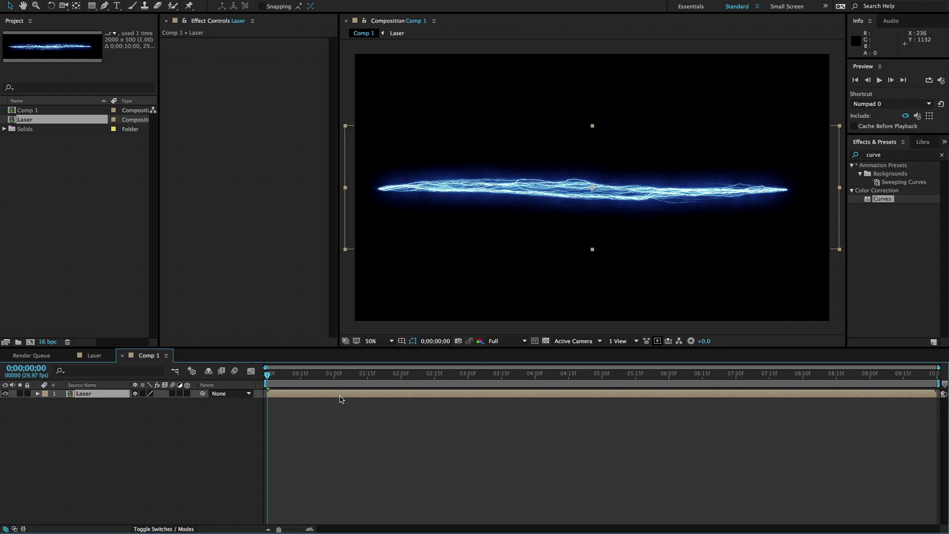
pyautogui.press('p')
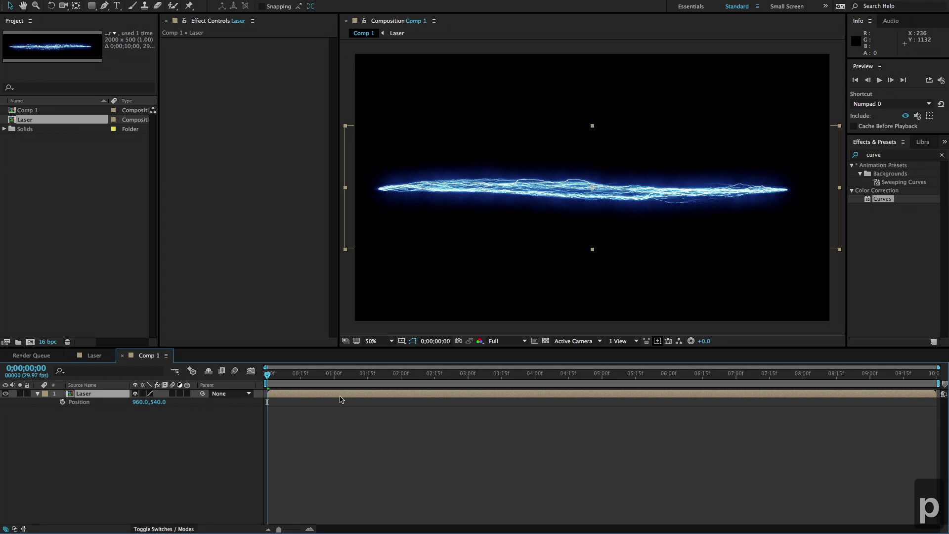
# - Give the Laser Position the expression x=wiggle(30,100); y=wiggle(0,0); [x[0],y[1]]
pyautogui.keyDown('alt'); pyautogui.click(63, 402); pyautogui.keyUp('alt')
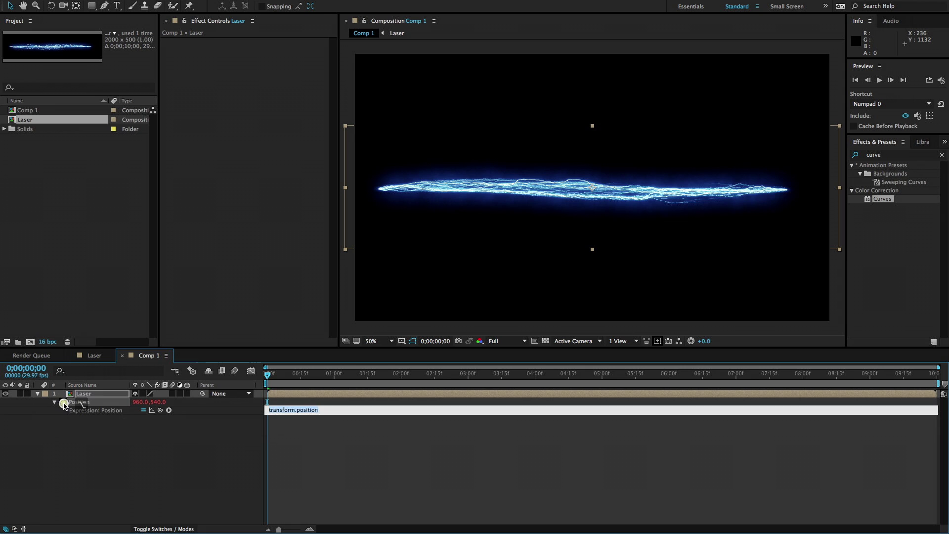
pyautogui.click(286, 413)
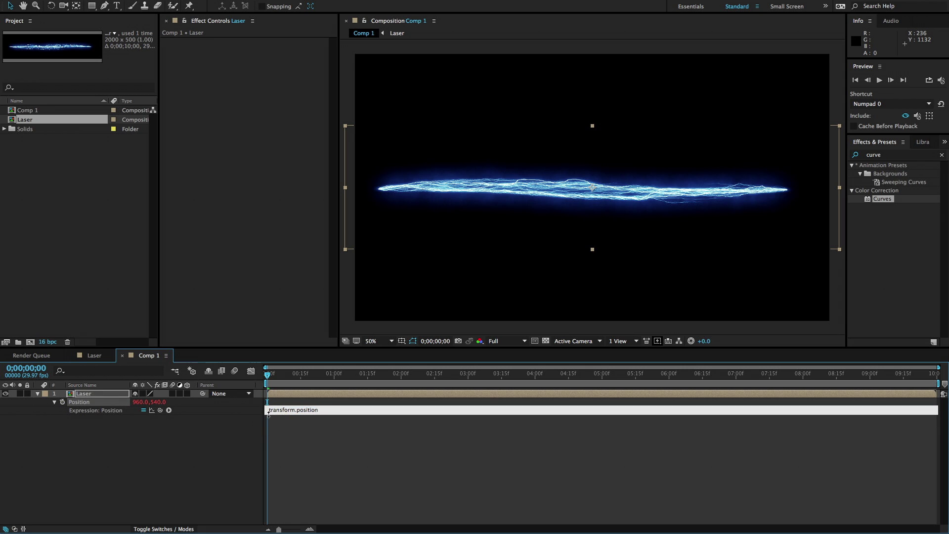
pyautogui.moveTo(268, 414); pyautogui.dragTo(274, 479)
pyautogui.moveTo(334, 410); pyautogui.dragTo(229, 403)
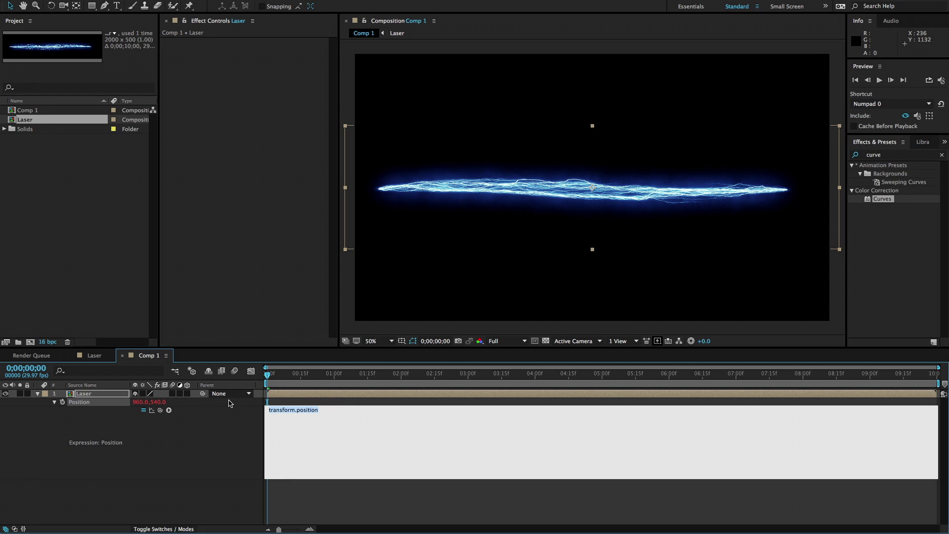
pyautogui.write('x')
pyautogui.write(' +')
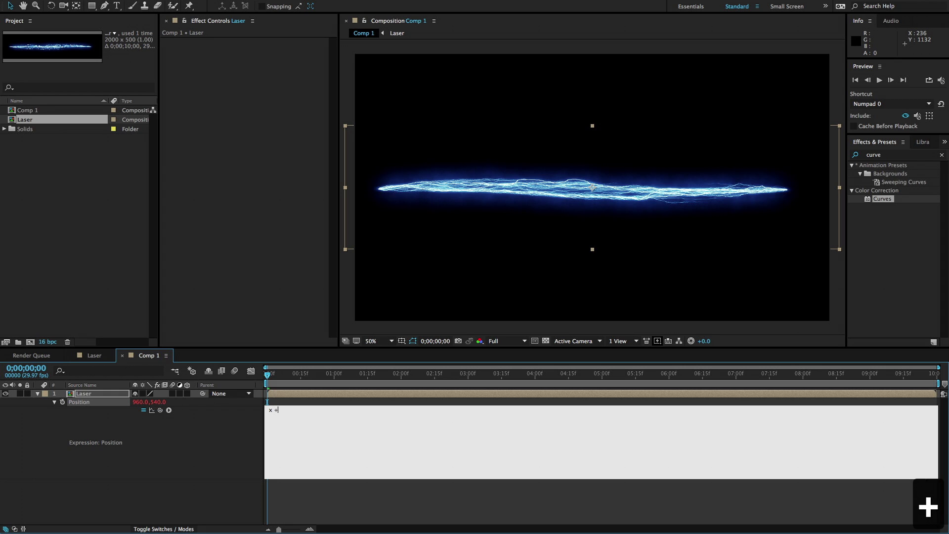
pyautogui.write(' =wigg')
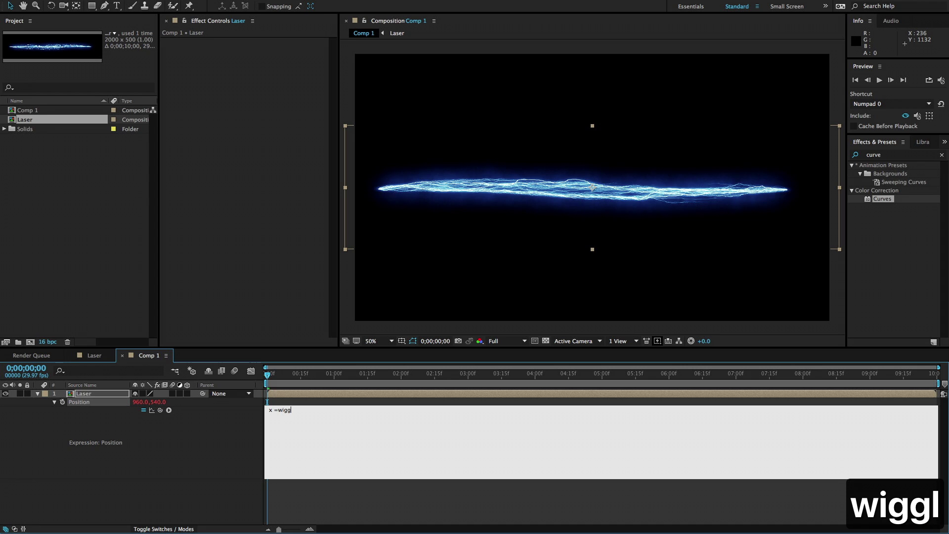
pyautogui.write('le(')
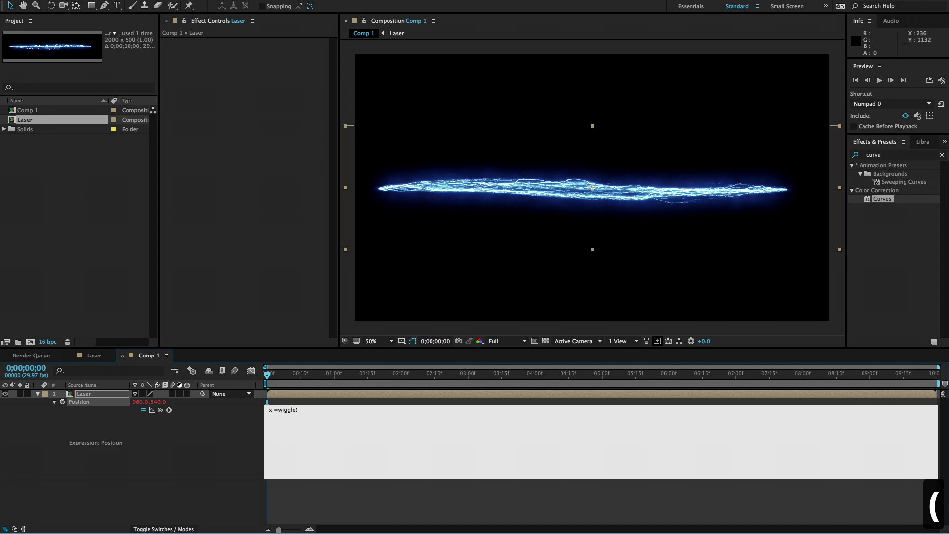
pyautogui.write('30')
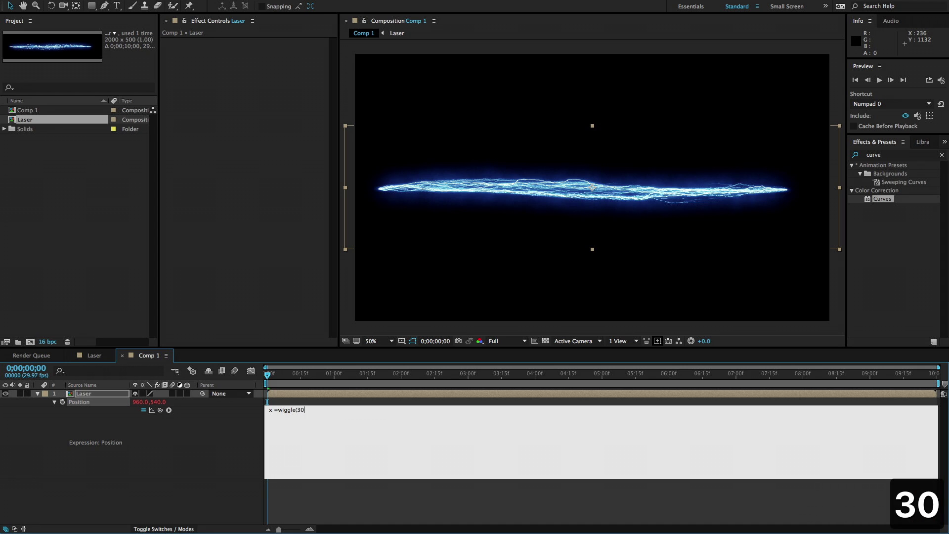
pyautogui.write(',100')
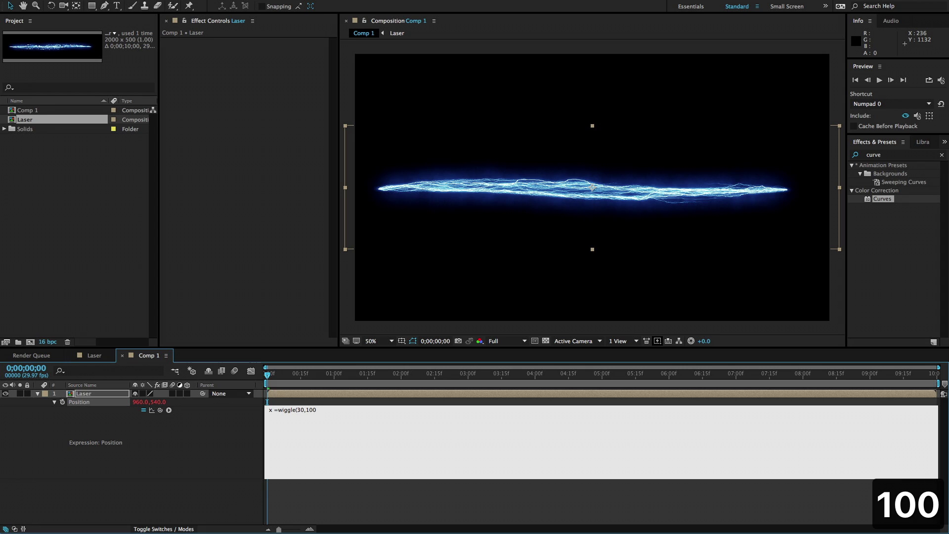
pyautogui.write(');')
pyautogui.press('Return')
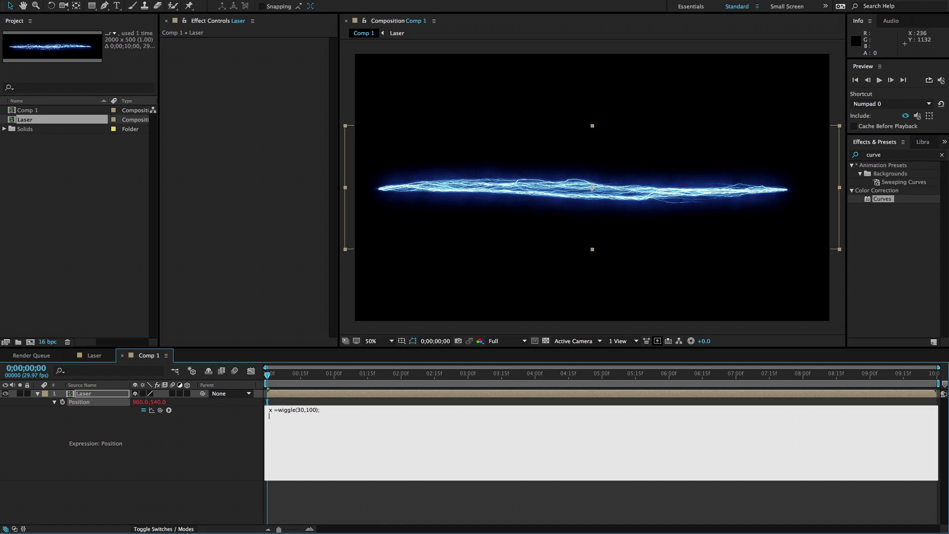
pyautogui.write('y +')
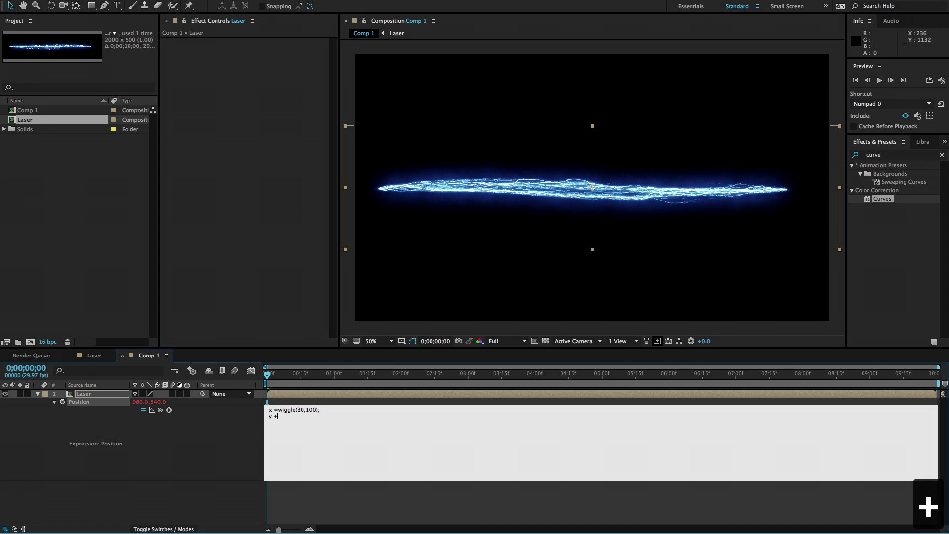
pyautogui.write('=wigg')
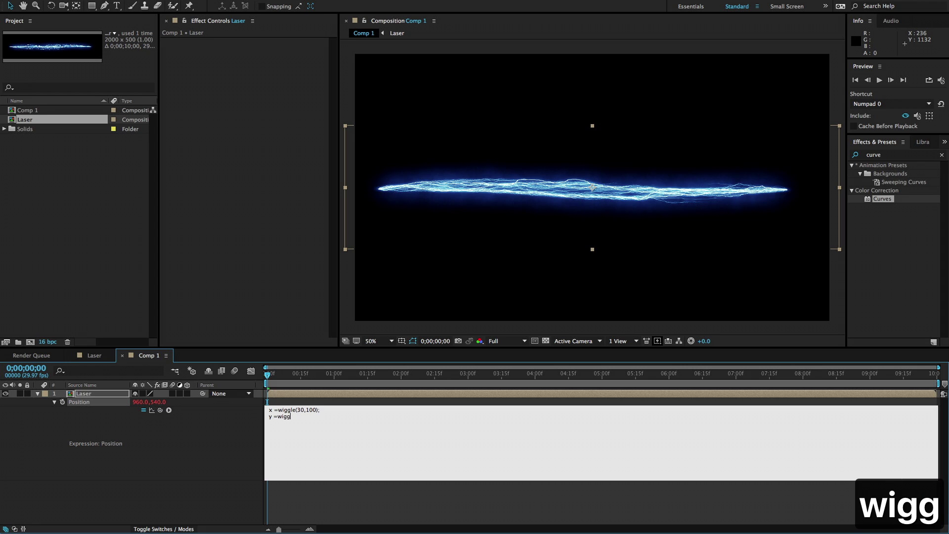
pyautogui.write('le(')
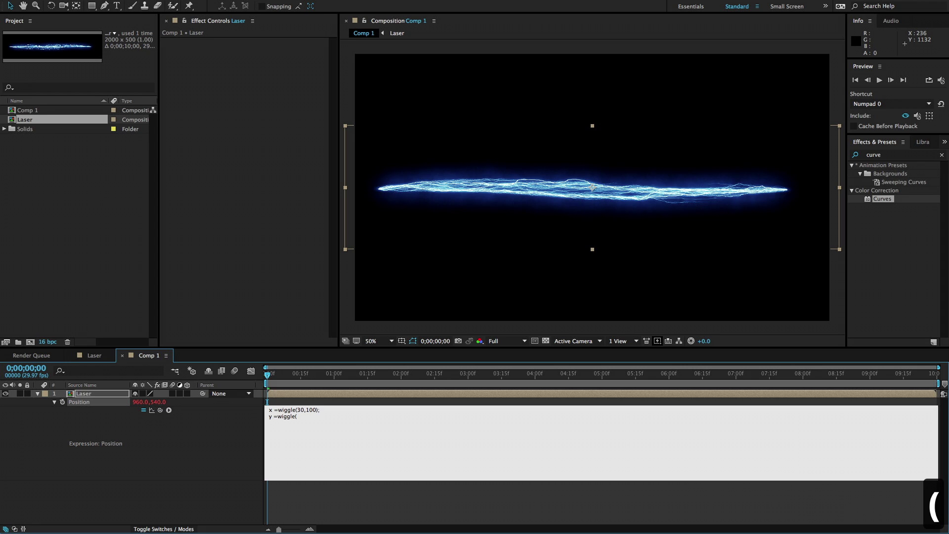
pyautogui.write('0,0')
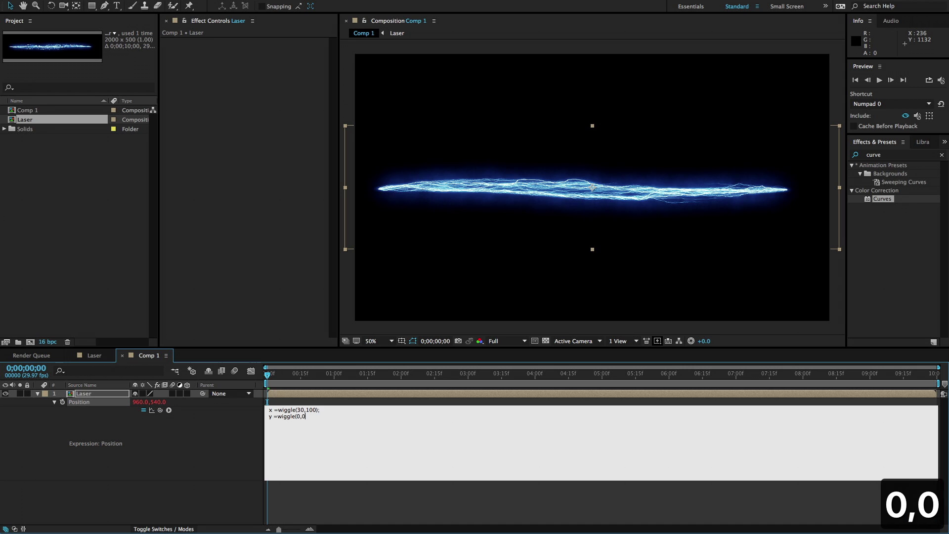
pyautogui.write(')')
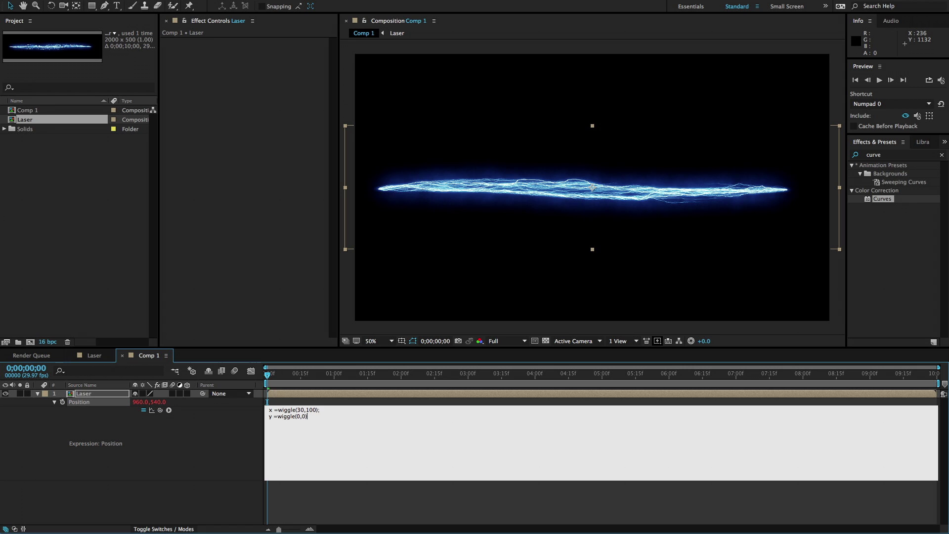
pyautogui.write(';')
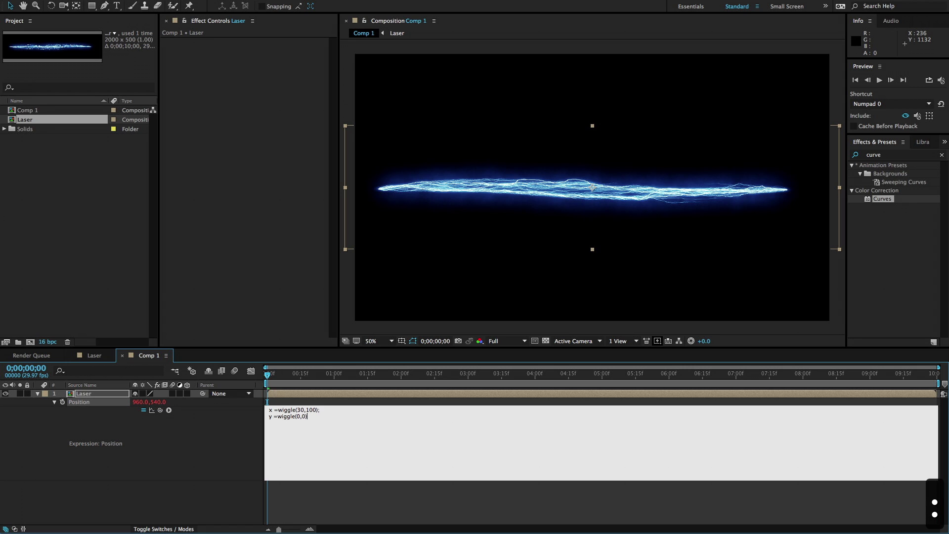
pyautogui.write(';')
pyautogui.press('Return')
pyautogui.write('[')
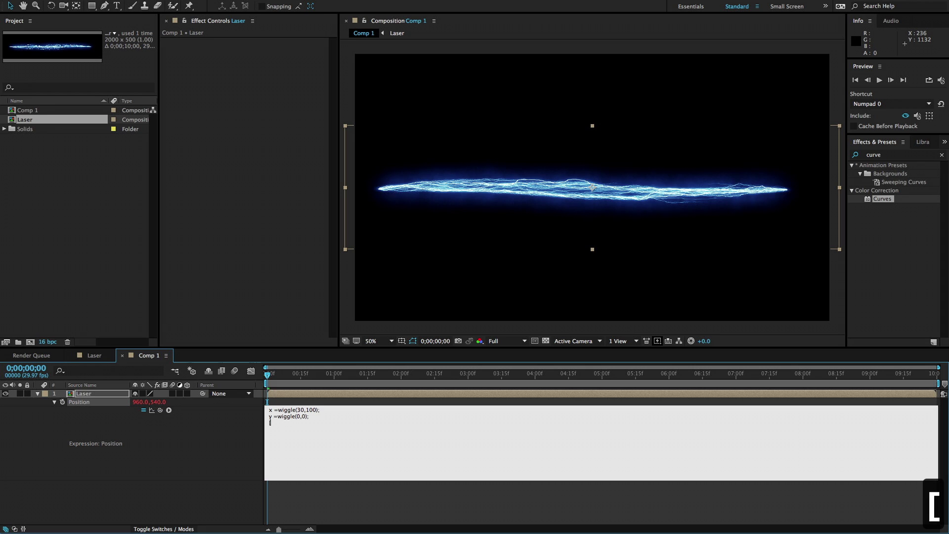
pyautogui.write('x')
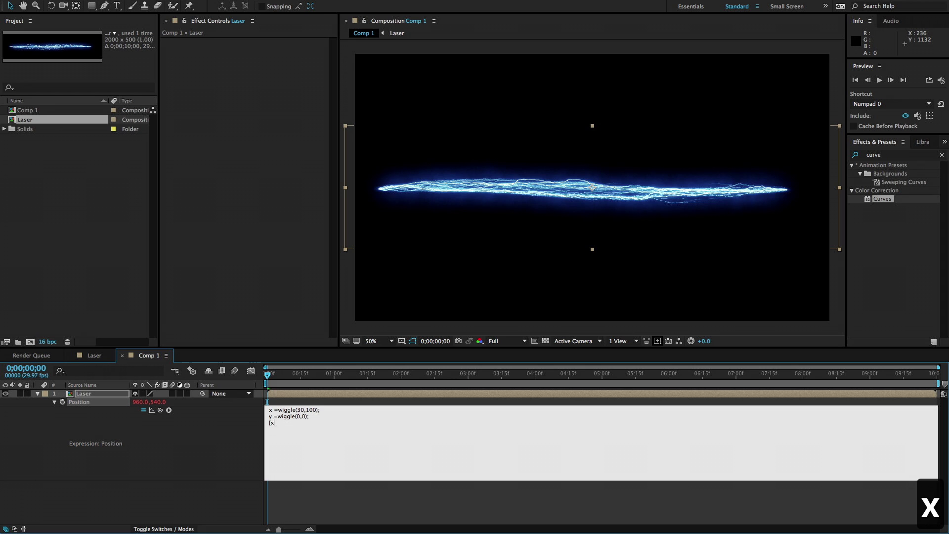
pyautogui.write(',')
pyautogui.write('0]')
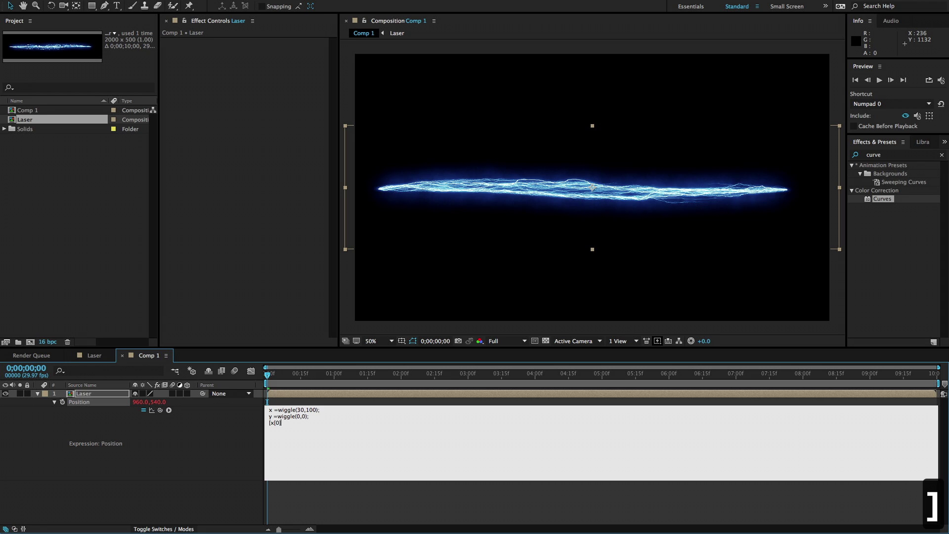
pyautogui.write(',y')
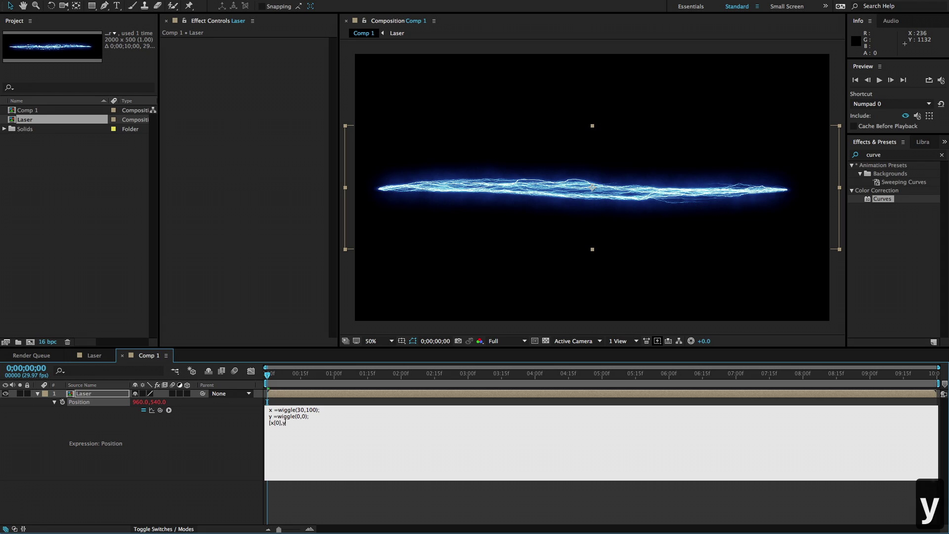
pyautogui.write('[1]')
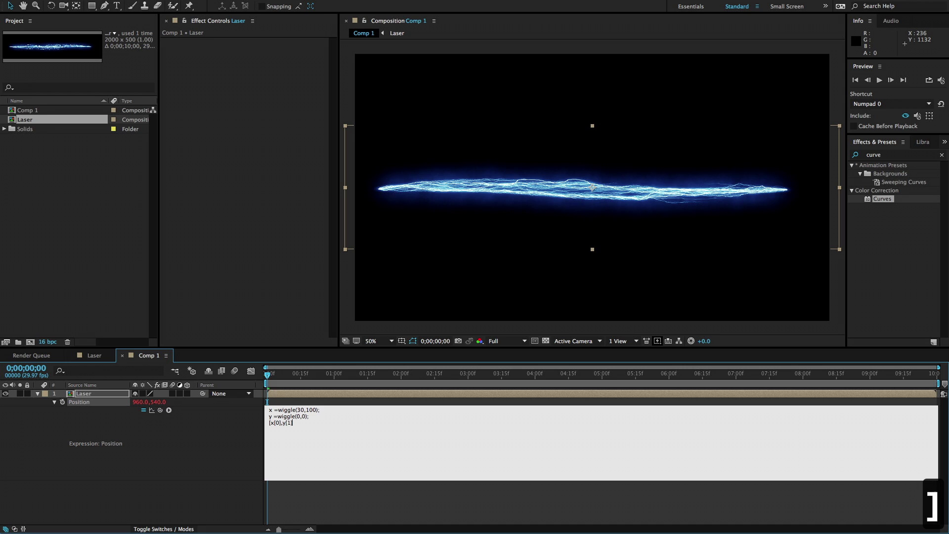
pyautogui.write(']')
pyautogui.click(267, 401)
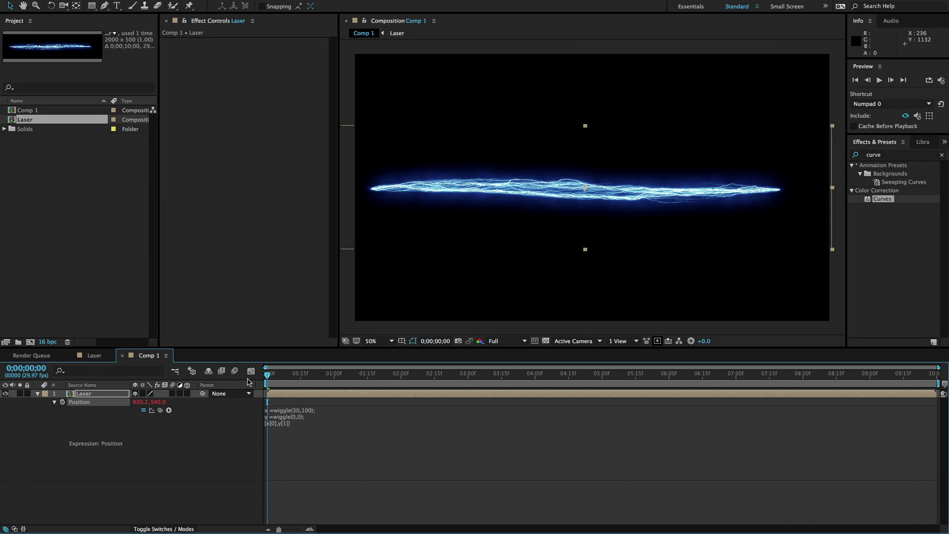
# - Scrub to about 3 seconds and enable motion blur on the Laser layer and the comp
pyautogui.moveTo(275, 380); pyautogui.dragTo(357, 379)
pyautogui.click(294, 502)
pyautogui.press('u')
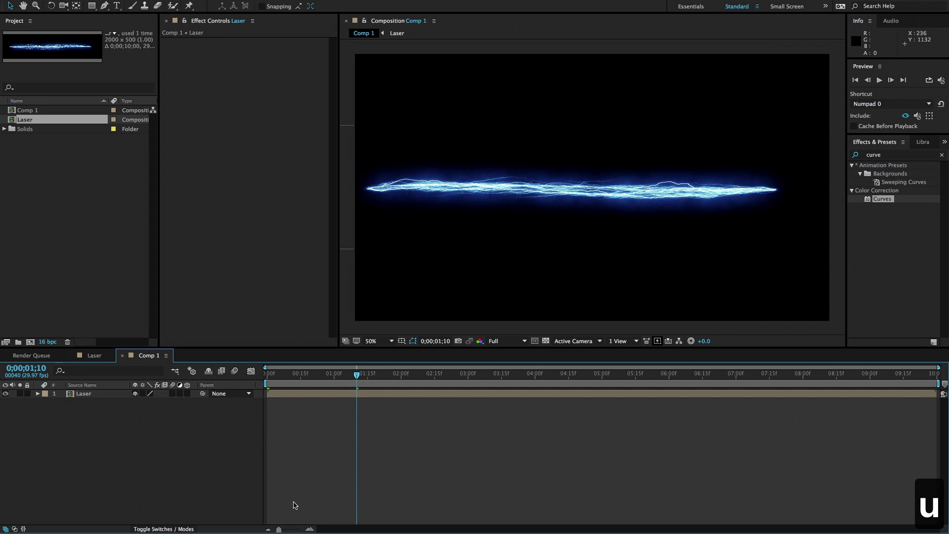
pyautogui.moveTo(299, 376); pyautogui.dragTo(515, 377)
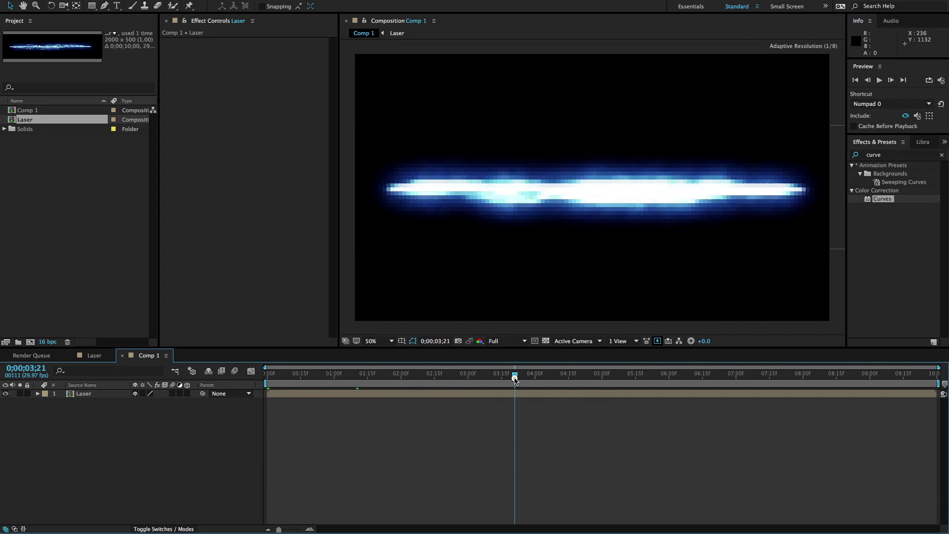
pyautogui.click(172, 393)
pyautogui.click(235, 370)
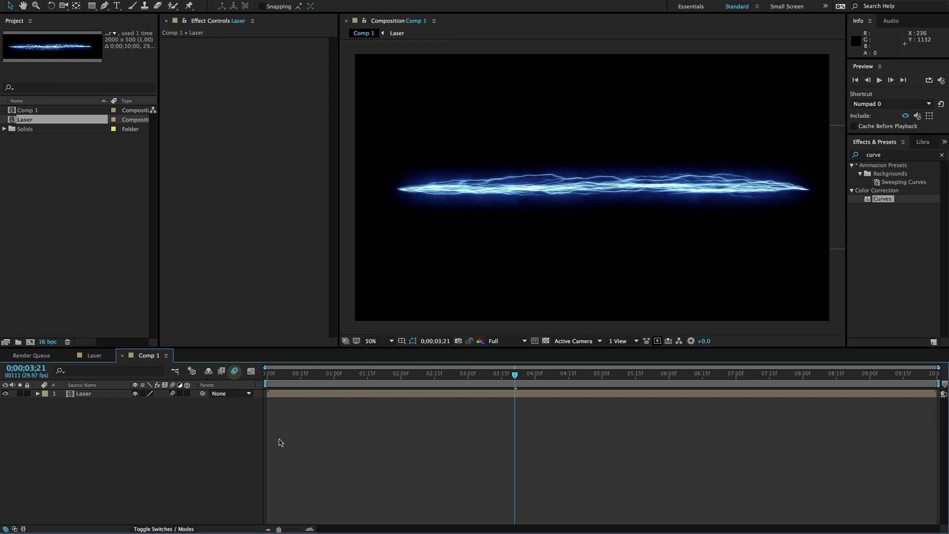
# - Preview the jittering laser with Numpad 0, then switch the comp Motion Blur on again
pyautogui.press('KP_0')
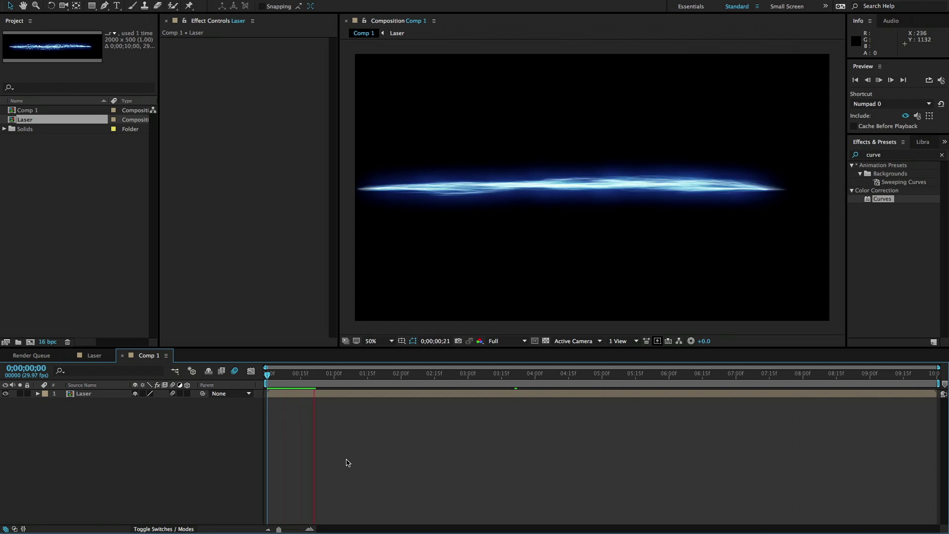
pyautogui.press('KP_0')
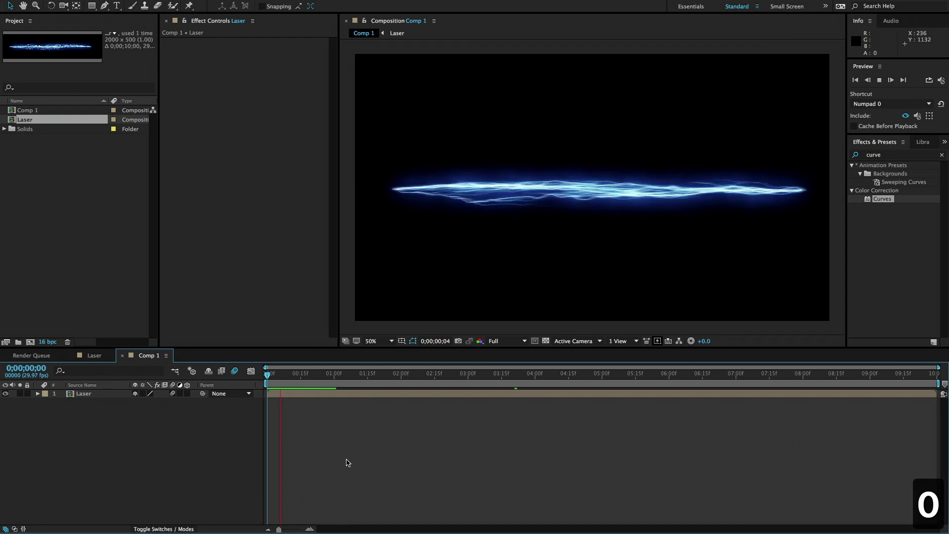
pyautogui.press('KP_0')
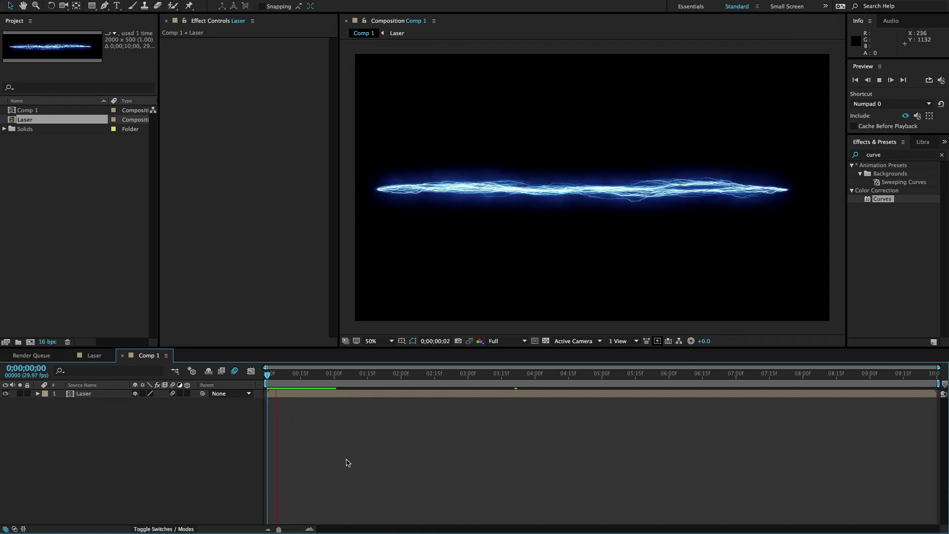
pyautogui.press('KP_0')
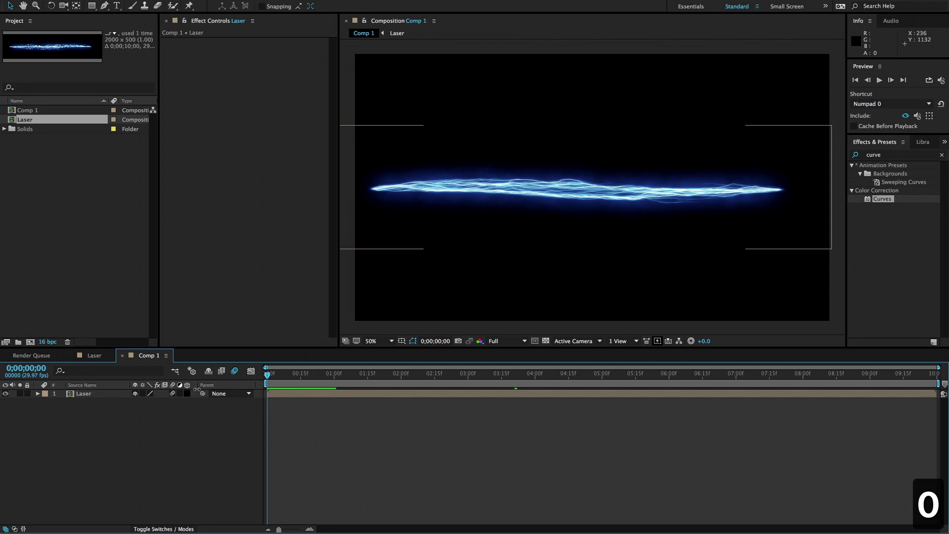
pyautogui.click(234, 372)
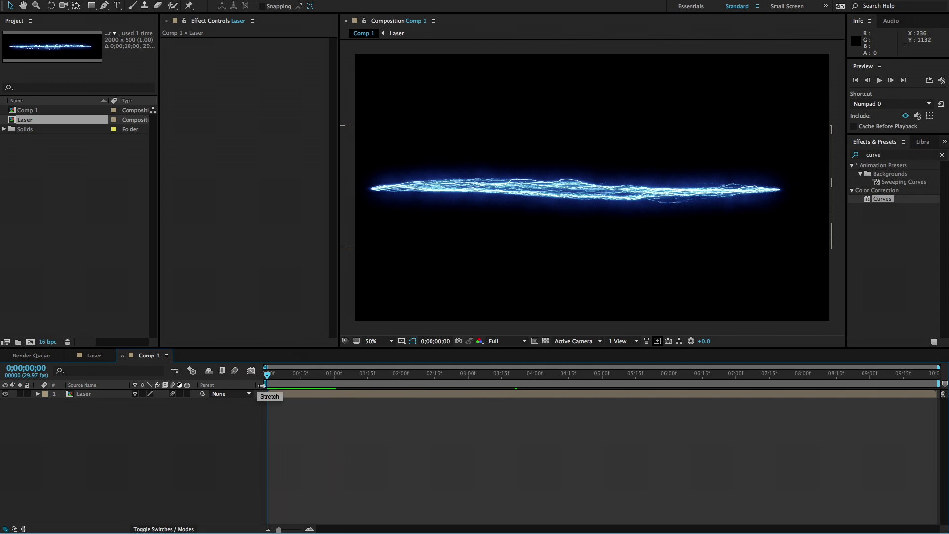
# - At 0;00;01;14, move the Laser just left of and below centre, then make a comp from the room footage
pyautogui.moveTo(272, 380); pyautogui.dragTo(364, 379)
pyautogui.click(350, 396)
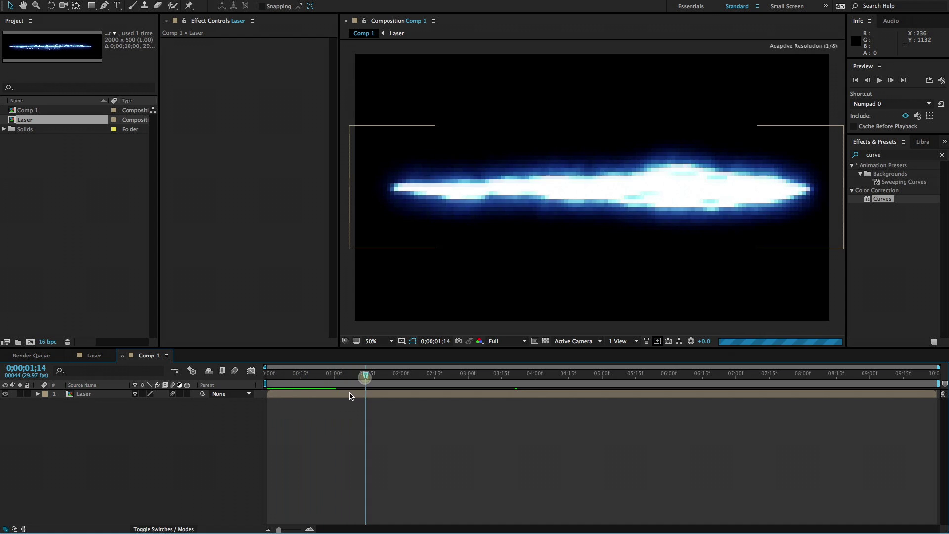
pyautogui.press('p')
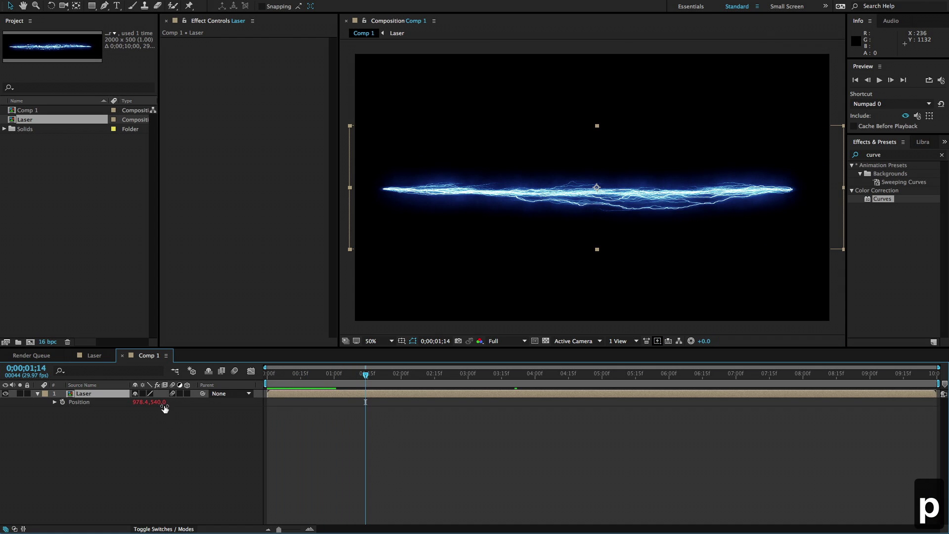
pyautogui.moveTo(164, 408); pyautogui.dragTo(234, 406)
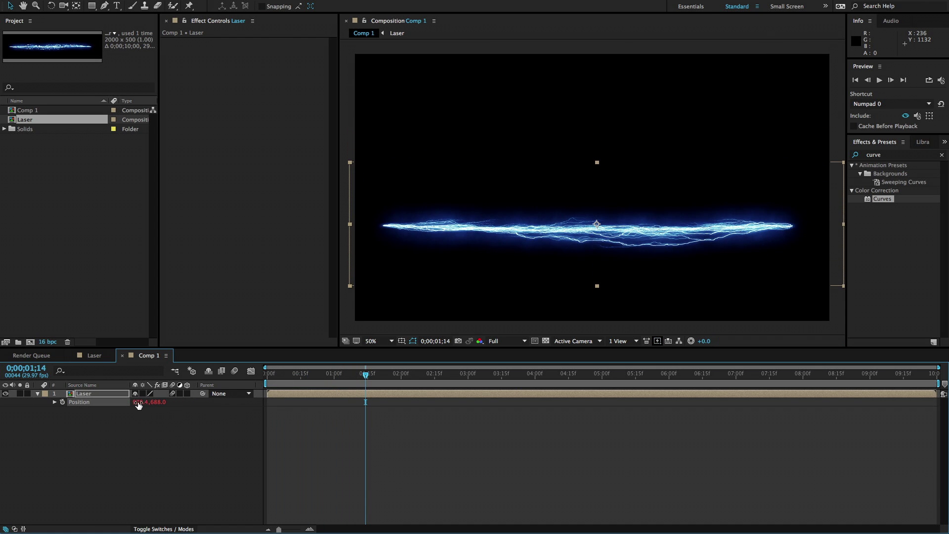
pyautogui.moveTo(138, 404); pyautogui.dragTo(391, 410)
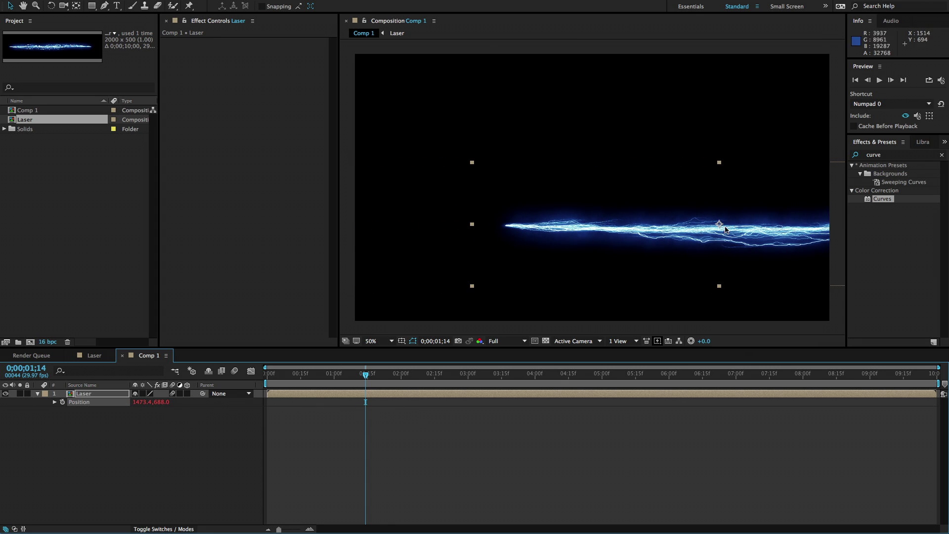
pyautogui.moveTo(725, 230); pyautogui.dragTo(565, 186)
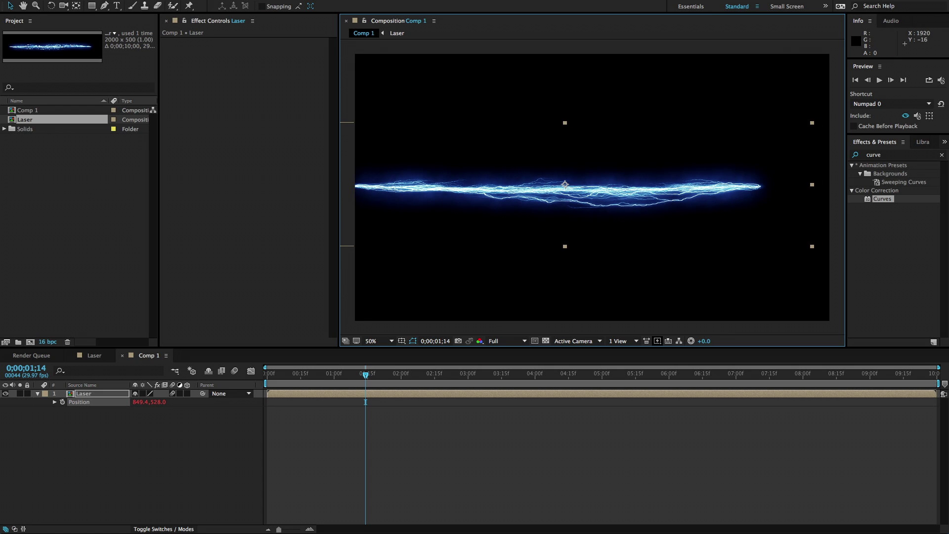
pyautogui.moveTo(565, 186); pyautogui.dragTo(588, 197)
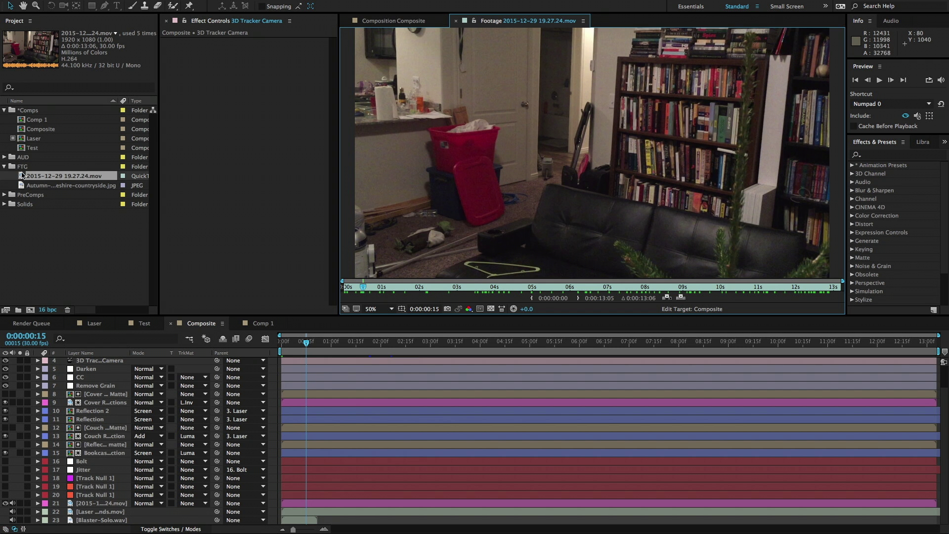
pyautogui.moveTo(23, 176); pyautogui.dragTo(28, 311)
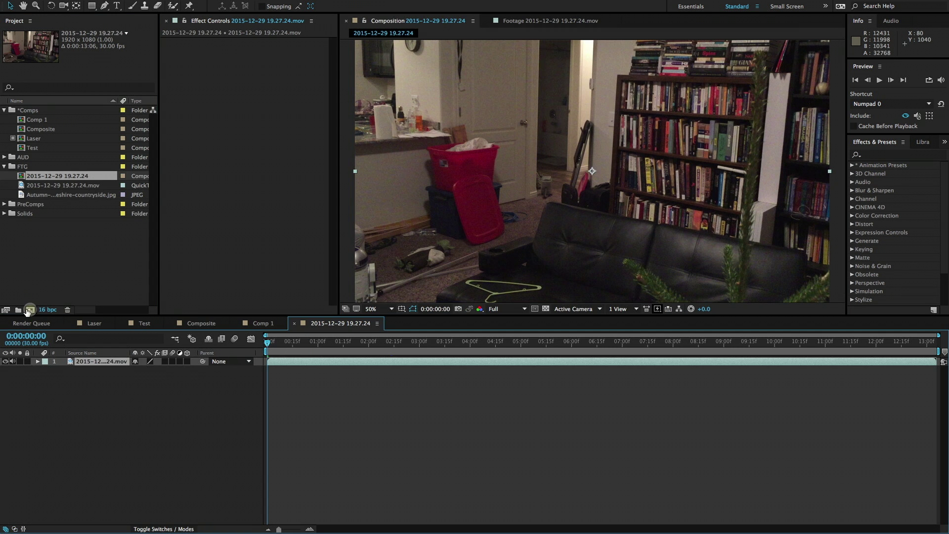
# - Camera-track the room footage, enlarge the track points, and create a null and camera at one point
pyautogui.rightClick(459, 363)
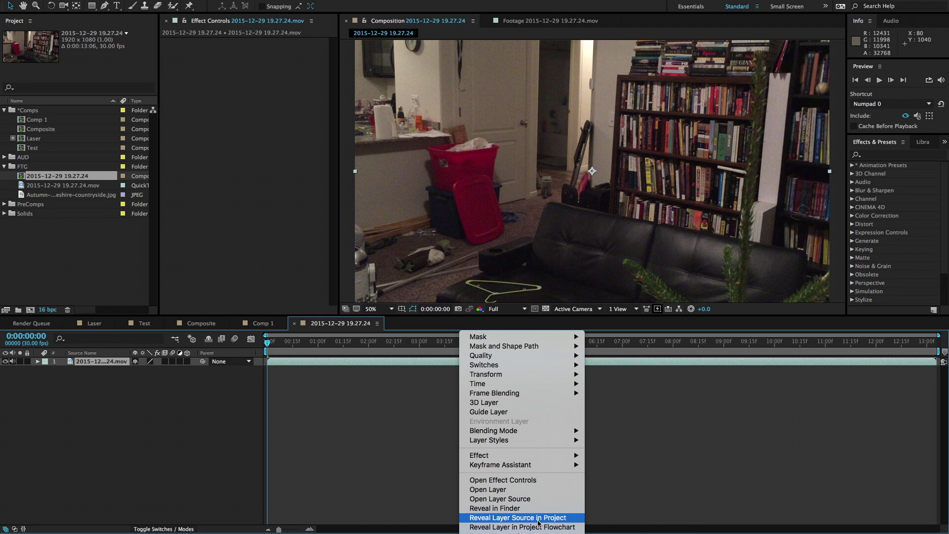
pyautogui.click(499, 527)
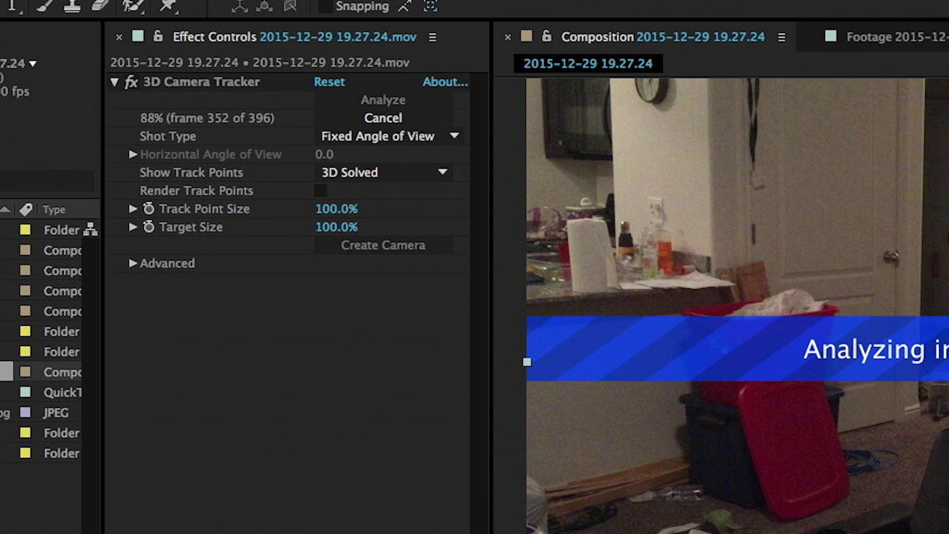
pyautogui.moveTo(337, 209); pyautogui.dragTo(507, 218)
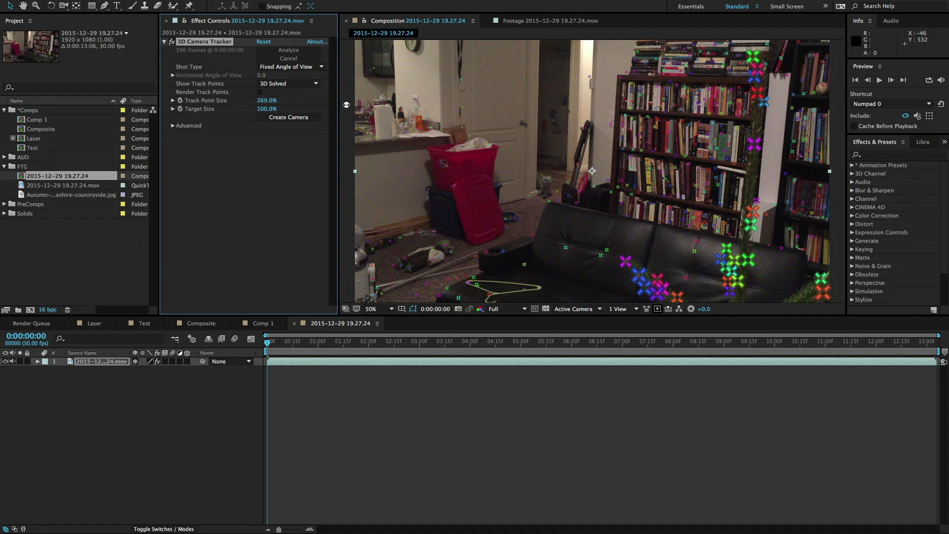
pyautogui.moveTo(353, 336); pyautogui.dragTo(270, 365)
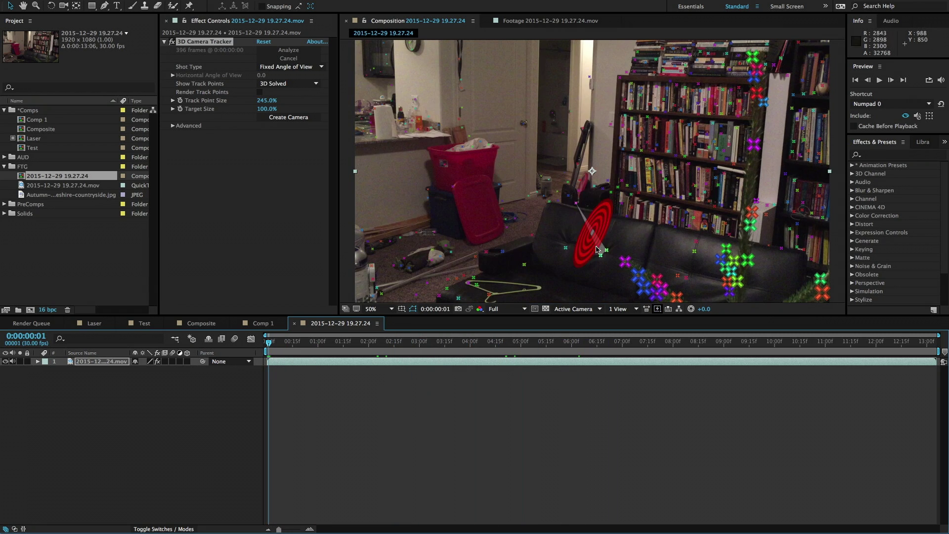
pyautogui.rightClick(550, 202)
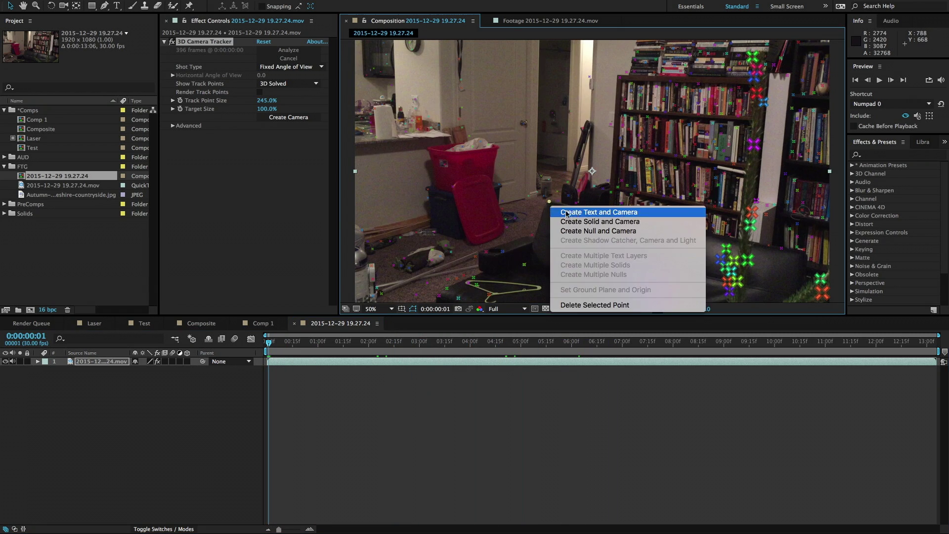
pyautogui.click(622, 234)
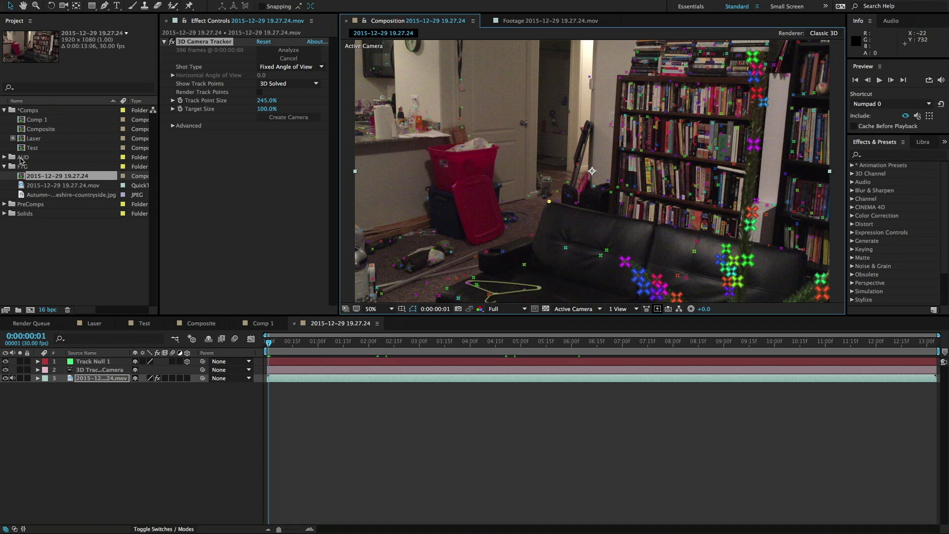
# - Add the Laser comp above the room footage as a 3D layer with Screen blending
pyautogui.click(21, 141)
pyautogui.moveTo(130, 348); pyautogui.dragTo(112, 364)
pyautogui.rightClick(284, 364)
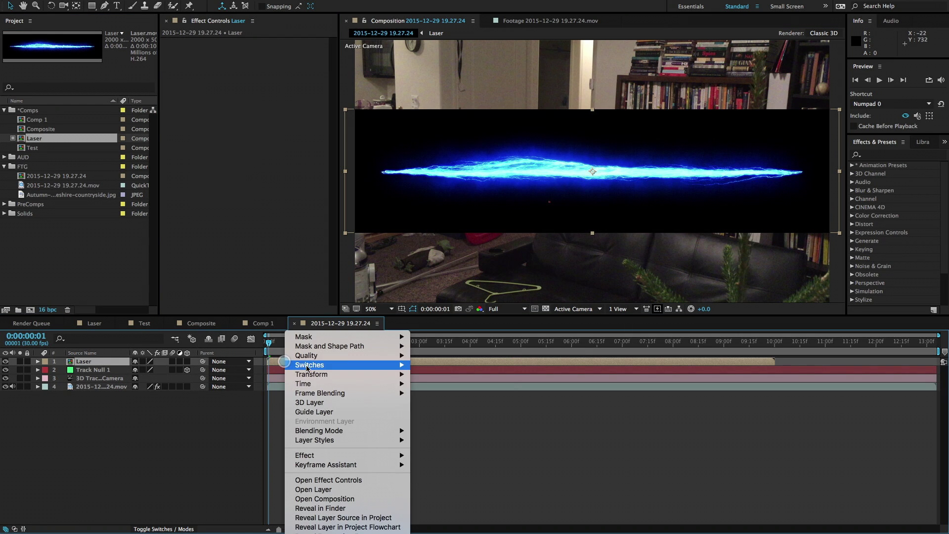
pyautogui.moveTo(352, 429)
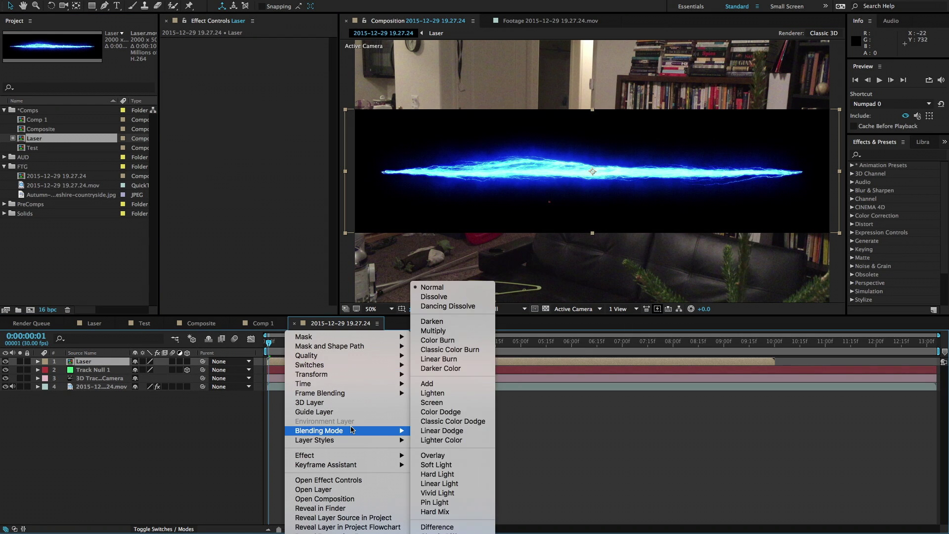
pyautogui.click(448, 407)
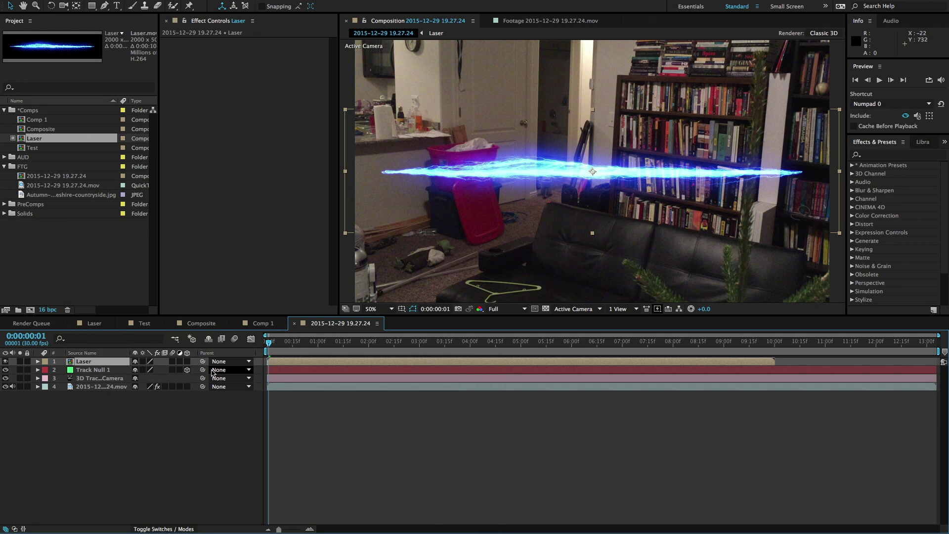
pyautogui.click(186, 362)
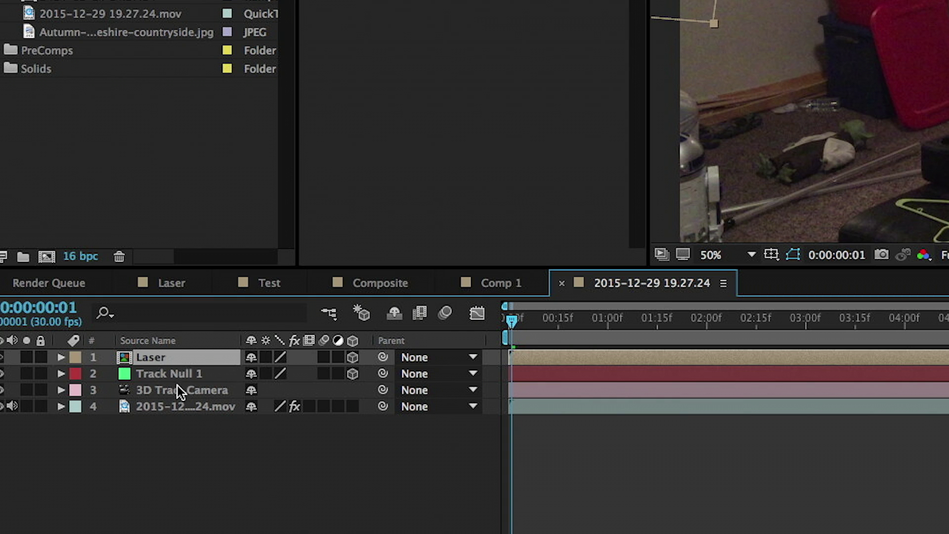
# - Copy Track Null 1's Position and paste it into the Laser layer's Position
pyautogui.click(96, 370)
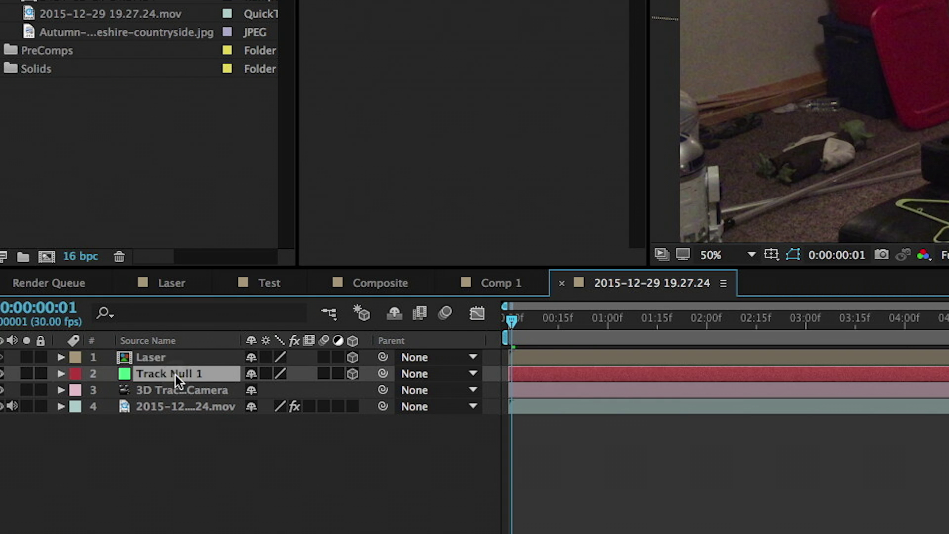
pyautogui.press('p')
pyautogui.click(88, 378)
pyautogui.click(151, 355)
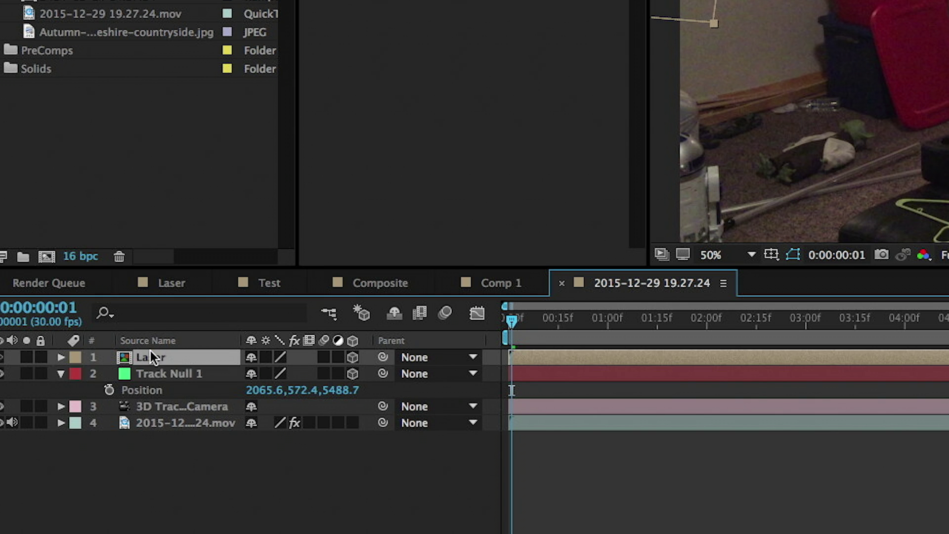
pyautogui.press('p')
pyautogui.hotkey('ctrl', 'v')
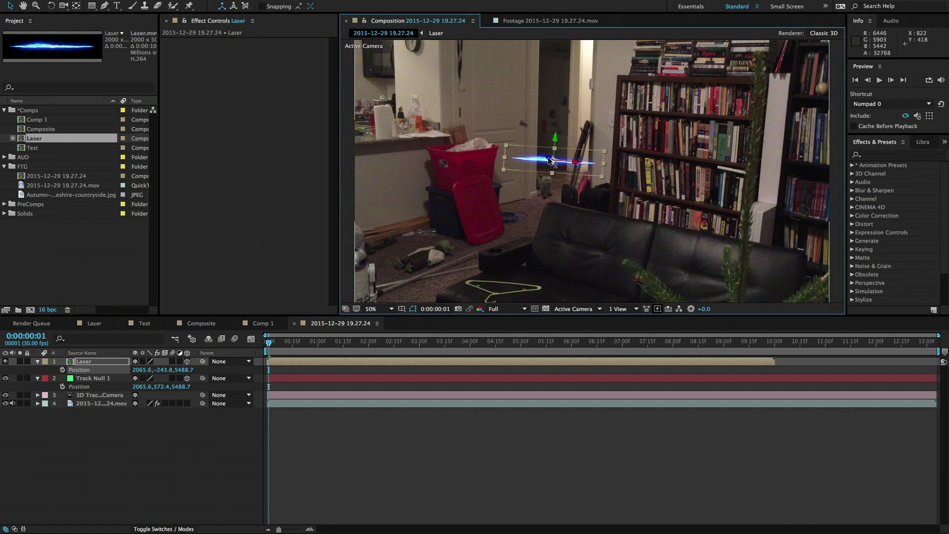
# - Reposition the laser above the couch at 2065.6, 417.8, 2223.7, checking a later frame
pyautogui.moveTo(512, 322); pyautogui.dragTo(948, 336)
pyautogui.moveTo(668, 352); pyautogui.dragTo(830, 352)
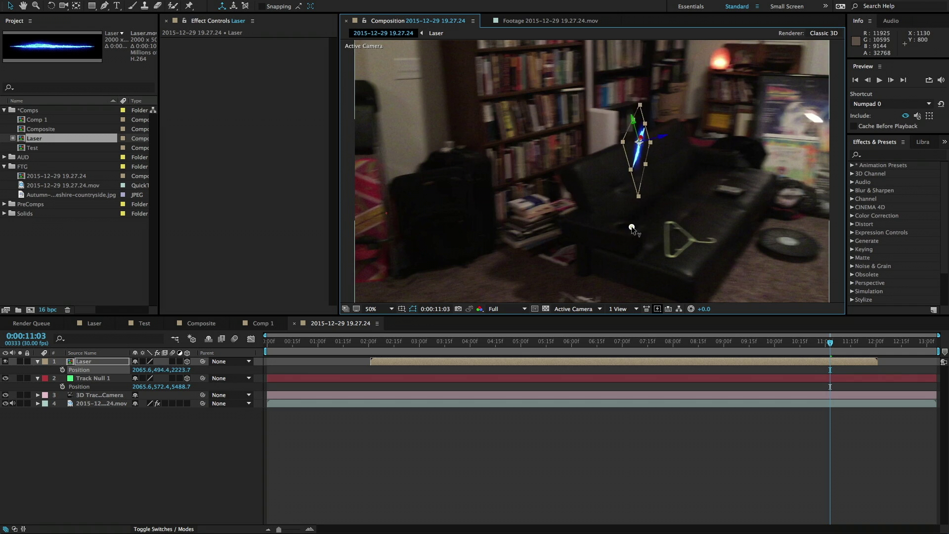
pyautogui.click(798, 341)
pyautogui.hotkey('ctrl', 'v')
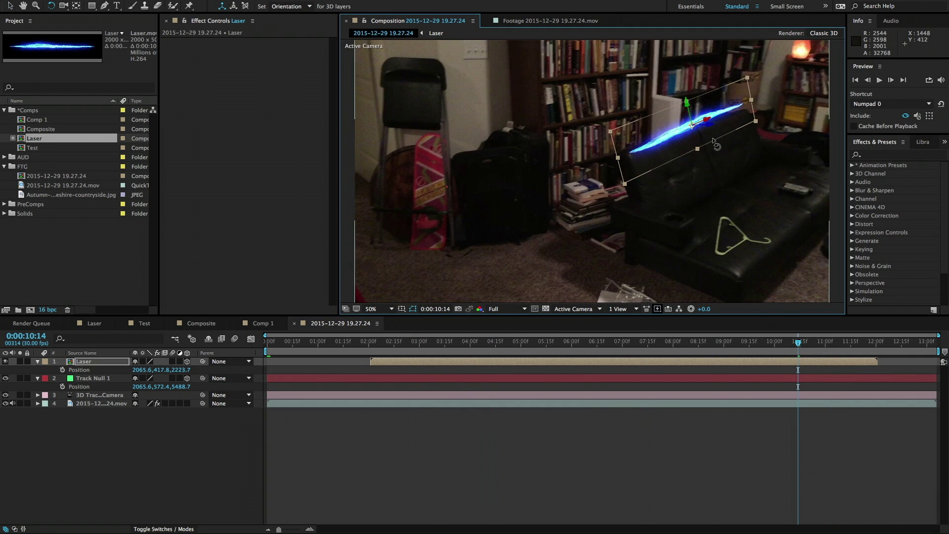
# - Rotate the laser to angle across the room, then scrub the Composite comp to a later frame
pyautogui.press('w')
pyautogui.moveTo(746, 105); pyautogui.dragTo(773, 82)
pyautogui.click(201, 322)
pyautogui.click(465, 390)
pyautogui.moveTo(465, 389); pyautogui.dragTo(332, 388)
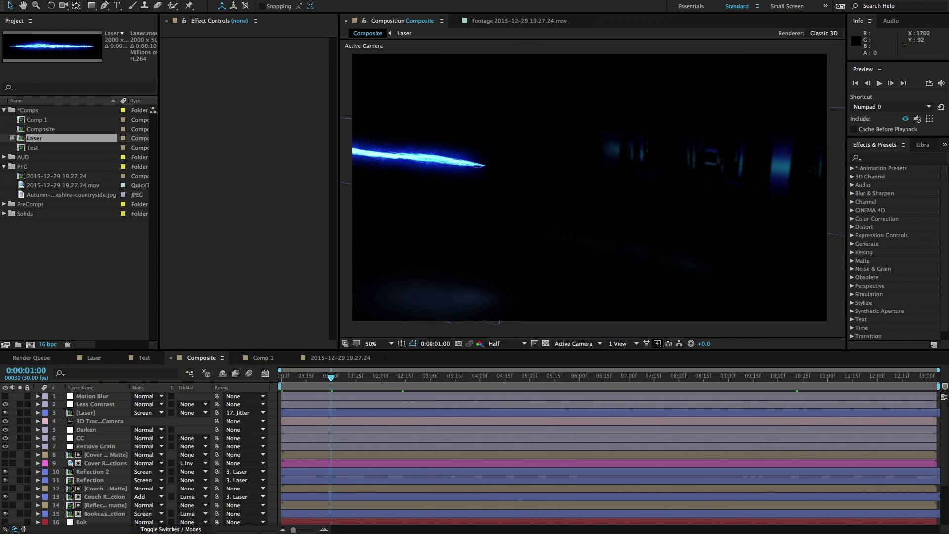